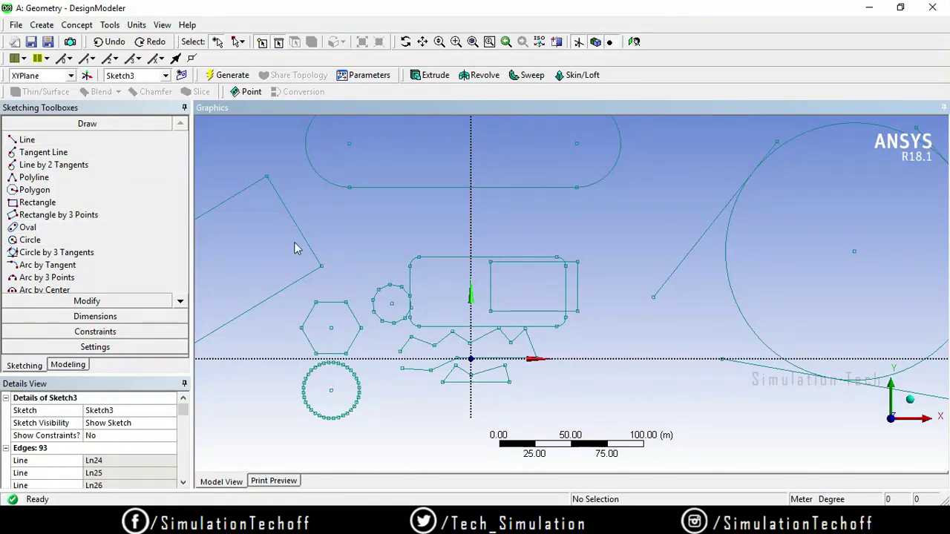
Delete Sketch3 and all its shapes from the model tree, then fit the empty view
{"action": "scroll", "coordinate": [294, 249], "scroll_direction": "down", "scroll_amount": 1}
{"action": "middle_click_drag", "start_coordinate": [314, 279], "coordinate": [350, 260], "text": "ctrl"}
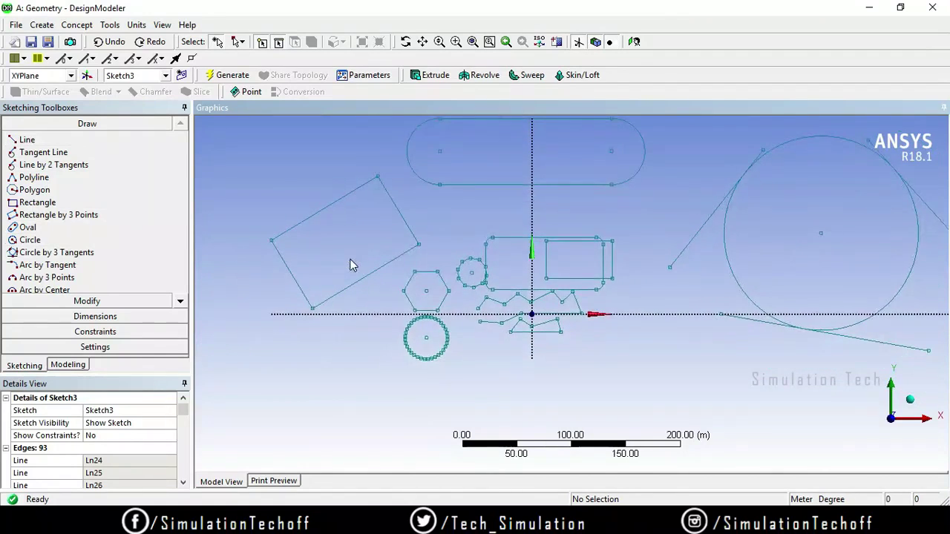
{"action": "left_click", "coordinate": [181, 304]}
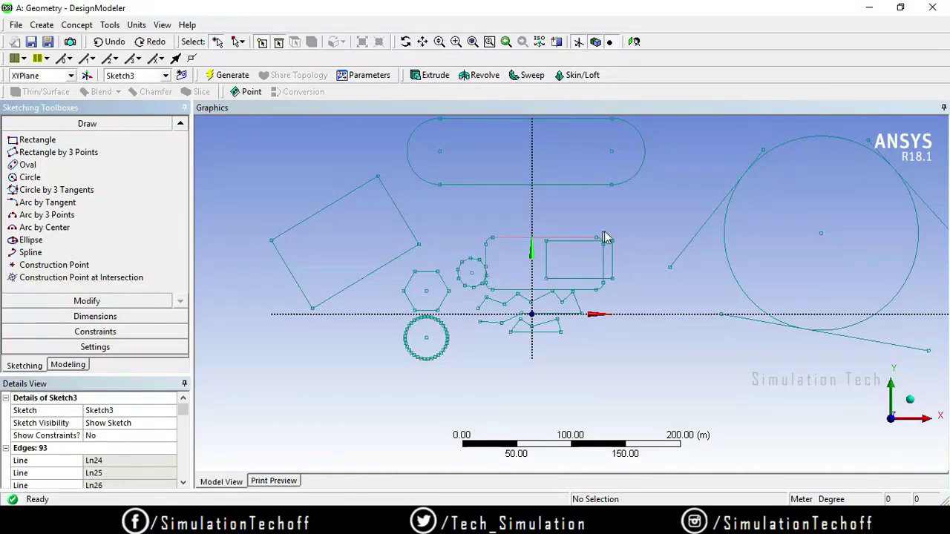
{"action": "scroll", "coordinate": [605, 253], "scroll_direction": "up", "scroll_amount": 2}
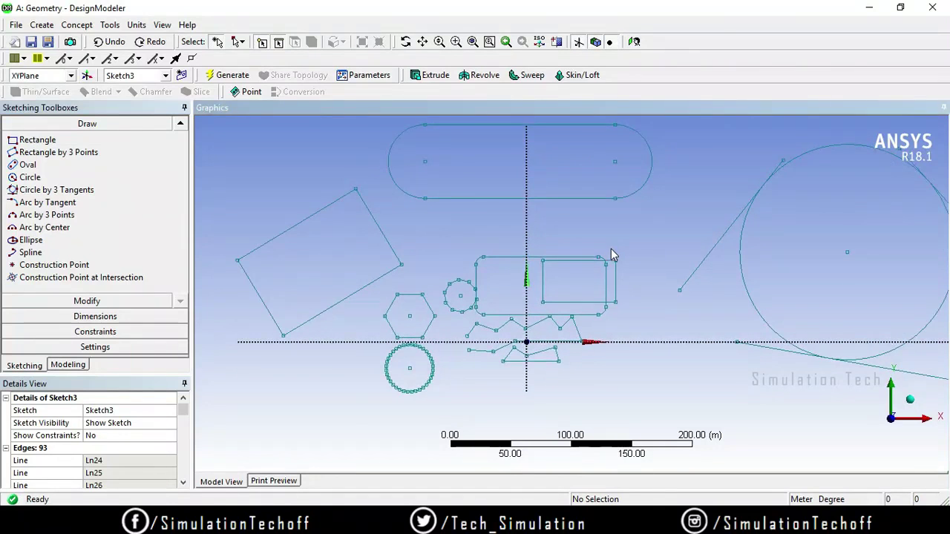
{"action": "left_click", "coordinate": [68, 365]}
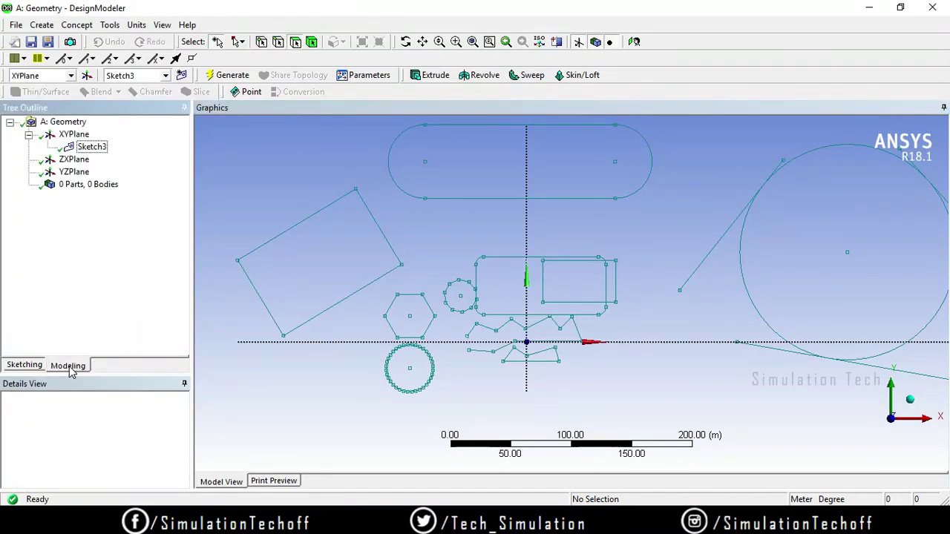
{"action": "left_click", "coordinate": [89, 148]}
{"action": "right_click", "coordinate": [87, 152]}
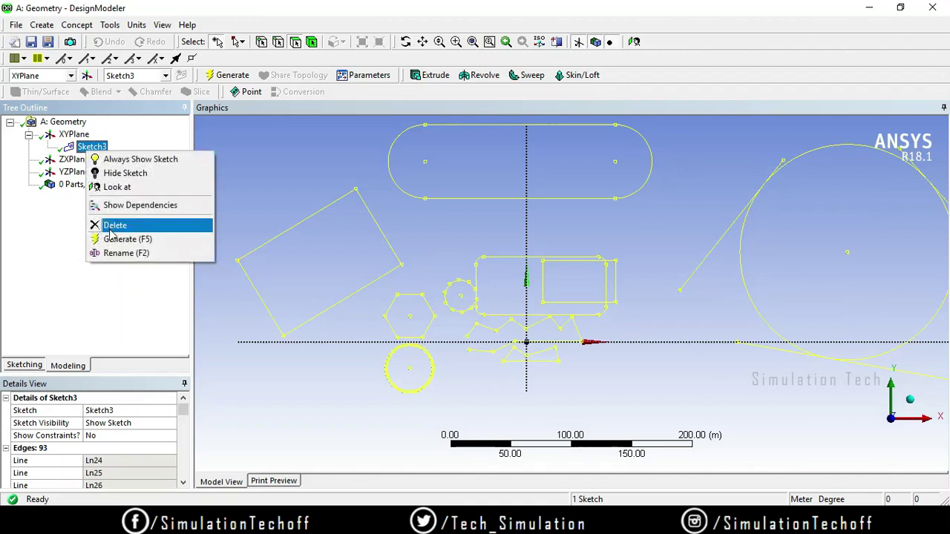
{"action": "left_click", "coordinate": [119, 223]}
{"action": "left_click", "coordinate": [417, 312]}
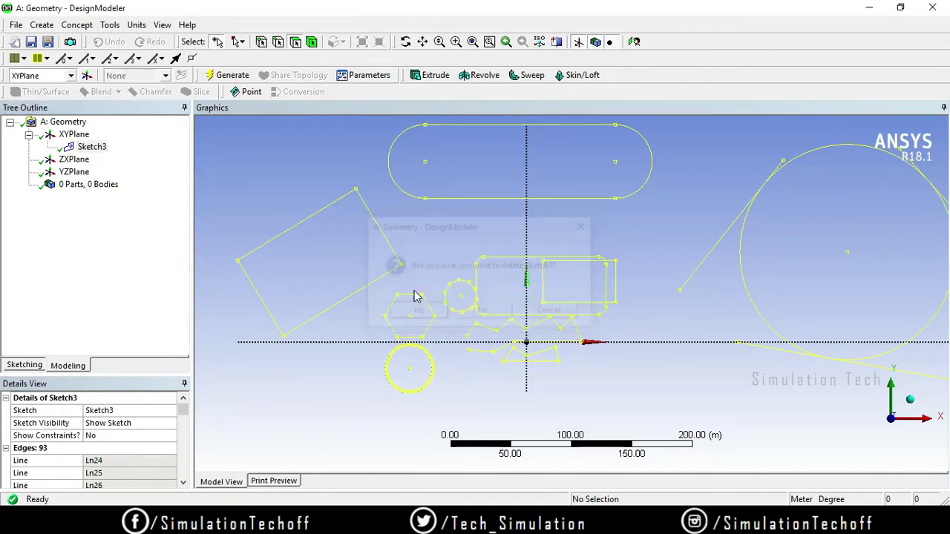
{"action": "left_click", "coordinate": [635, 42]}
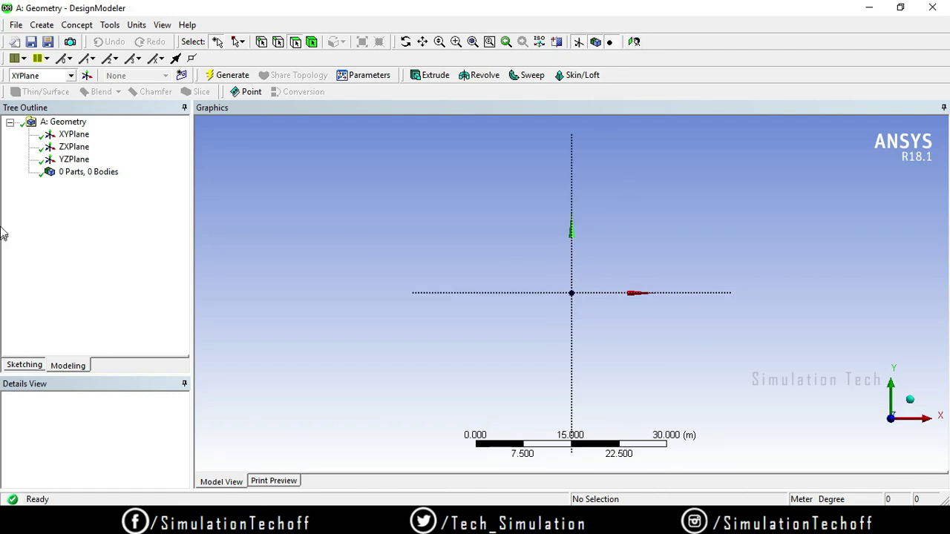
{"action": "left_click", "coordinate": [72, 134]}
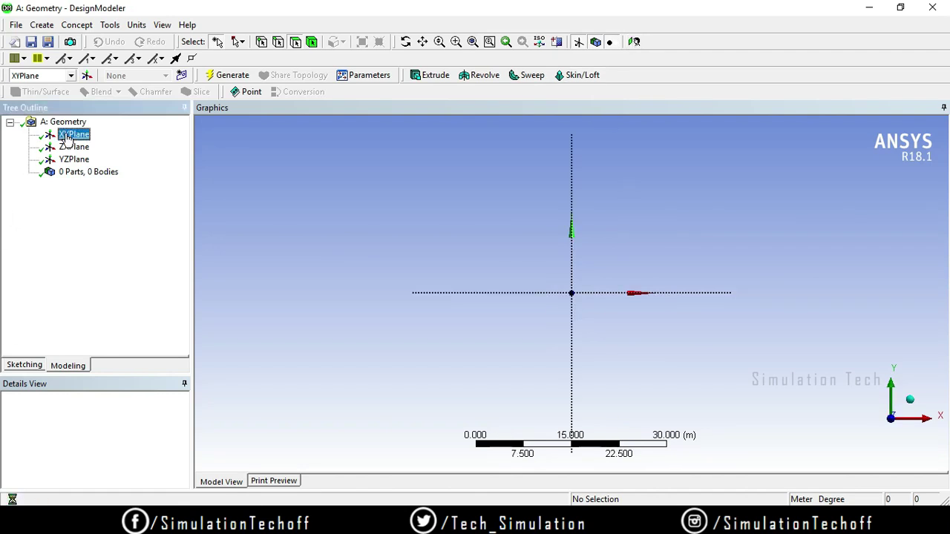
Add a new empty Sketch5 on the XYPlane and show the sketch drawing tools
{"action": "left_click", "coordinate": [182, 75]}
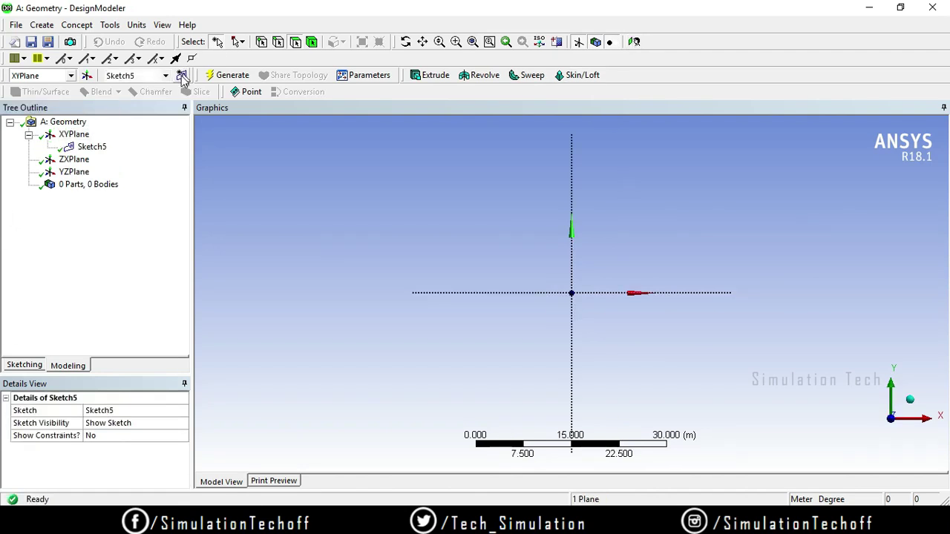
{"action": "left_click", "coordinate": [24, 366]}
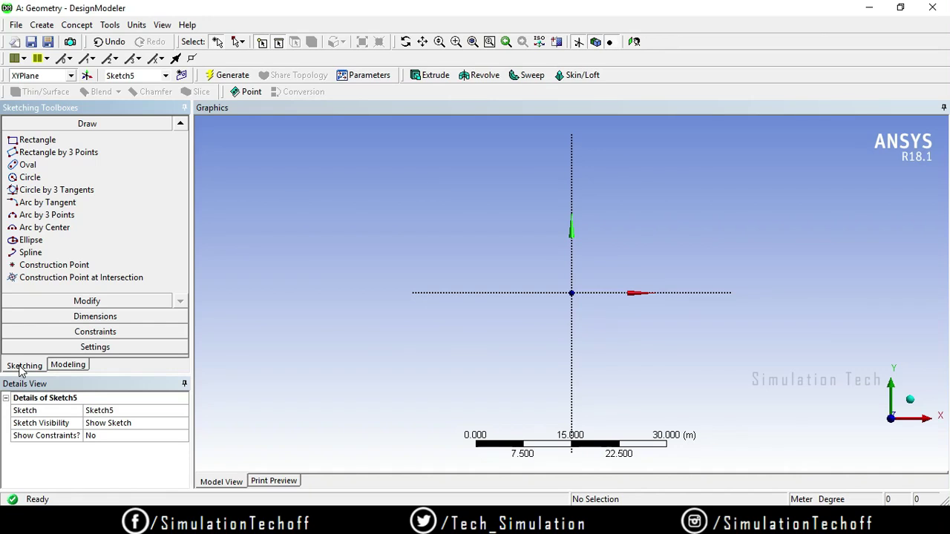
Draw horizontal line Ln118 above the X axis, to the left of the origin
{"action": "left_click", "coordinate": [181, 125]}
{"action": "left_click", "coordinate": [181, 125]}
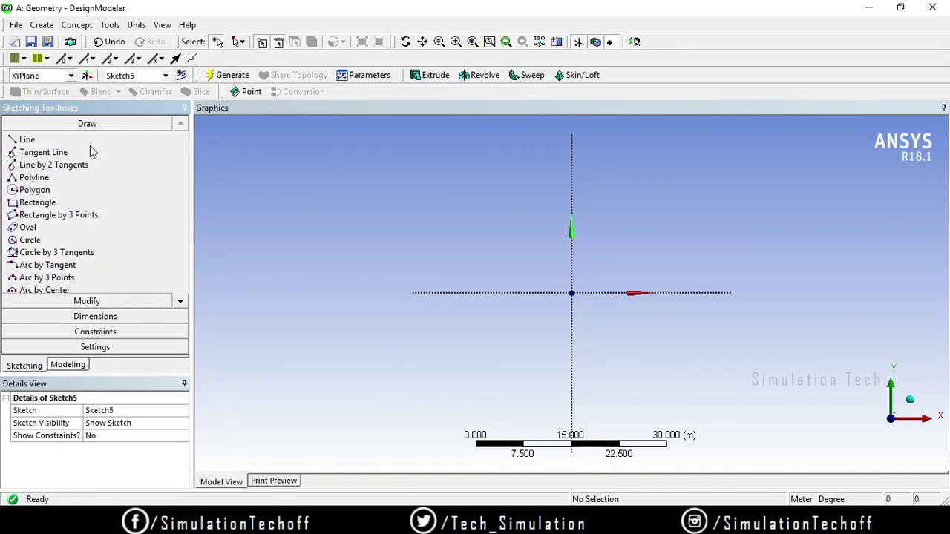
{"action": "left_click", "coordinate": [90, 142]}
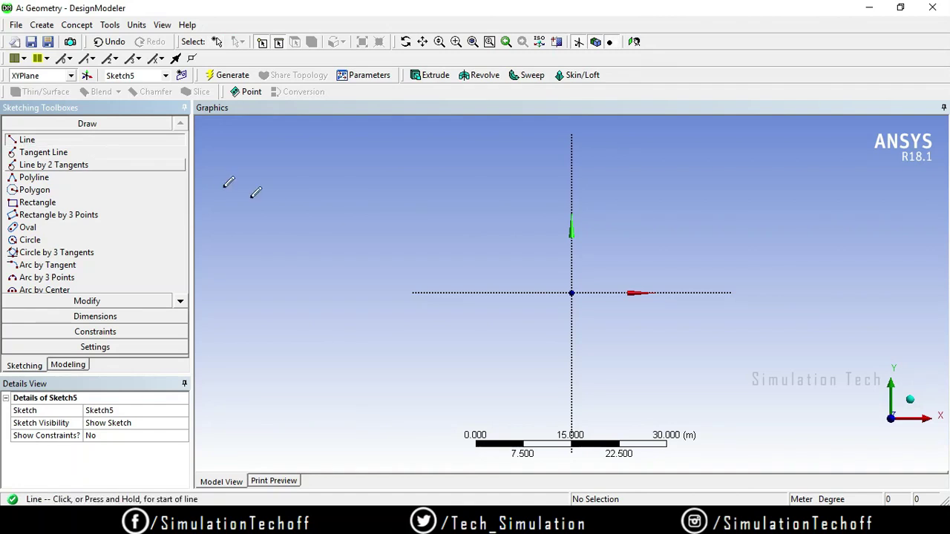
{"action": "left_click", "coordinate": [351, 208]}
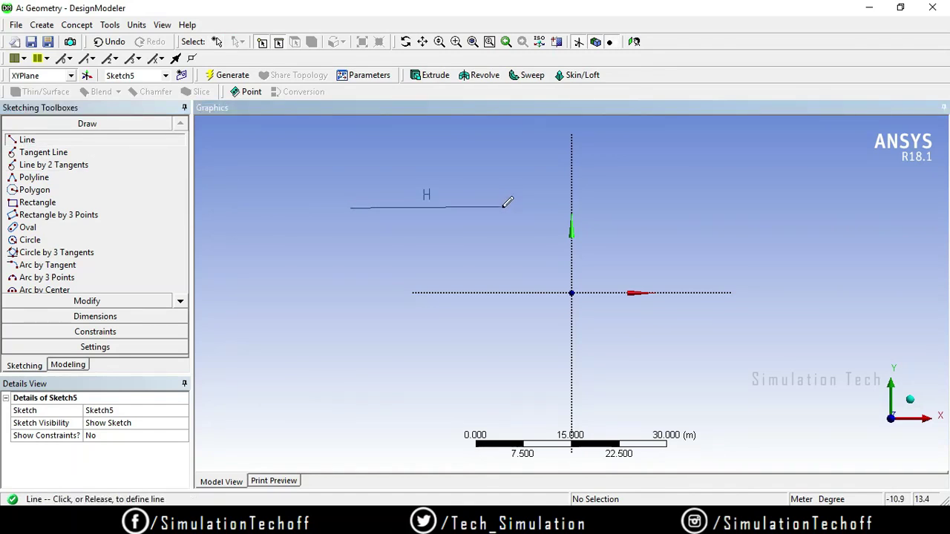
{"action": "left_click", "coordinate": [503, 208]}
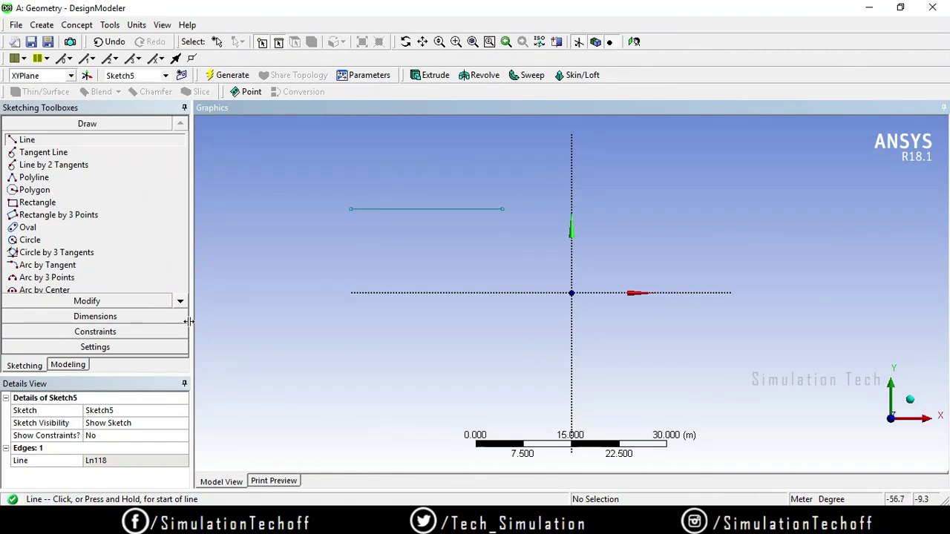
{"action": "scroll", "coordinate": [180, 306], "scroll_direction": "down", "scroll_amount": 3}
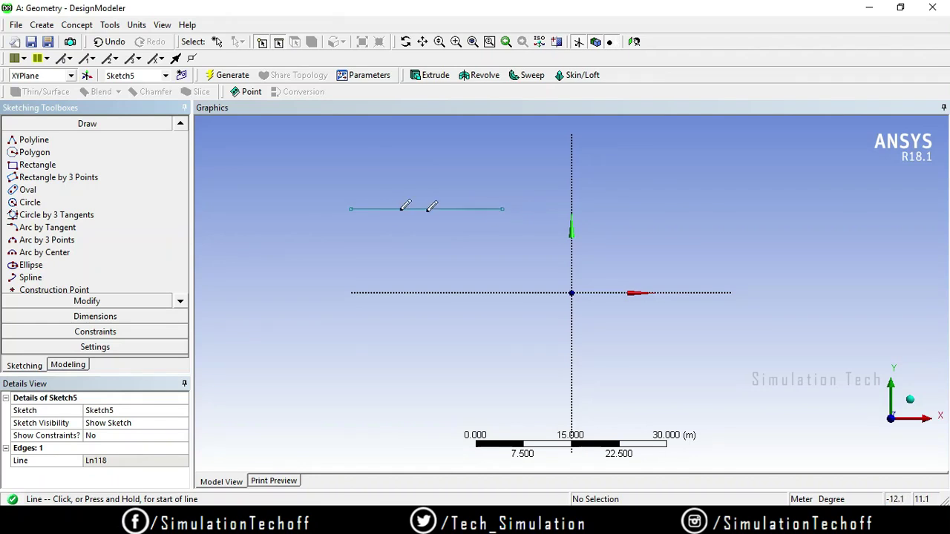
Draw tangent arc Cr119 from Ln118's right end, curving down below the X axis
{"action": "left_click", "coordinate": [81, 230]}
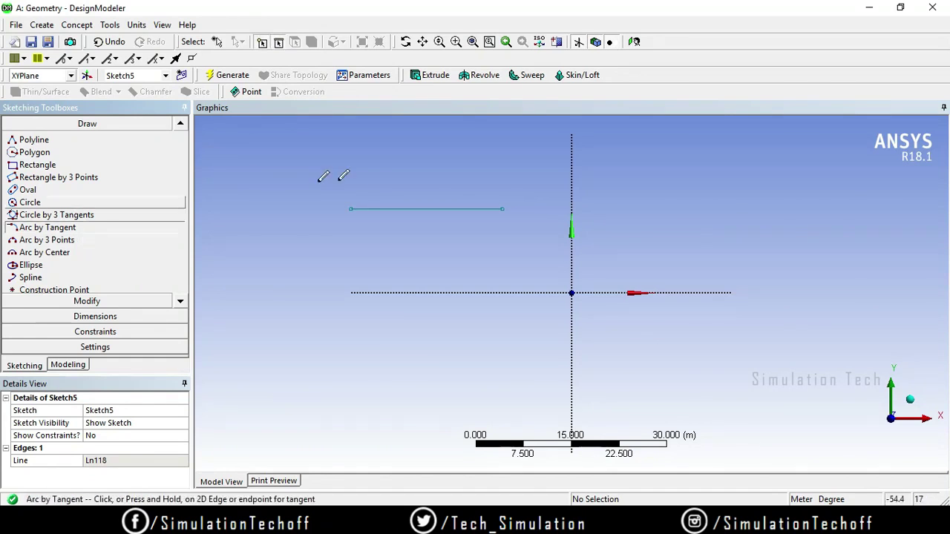
{"action": "left_click", "coordinate": [502, 208]}
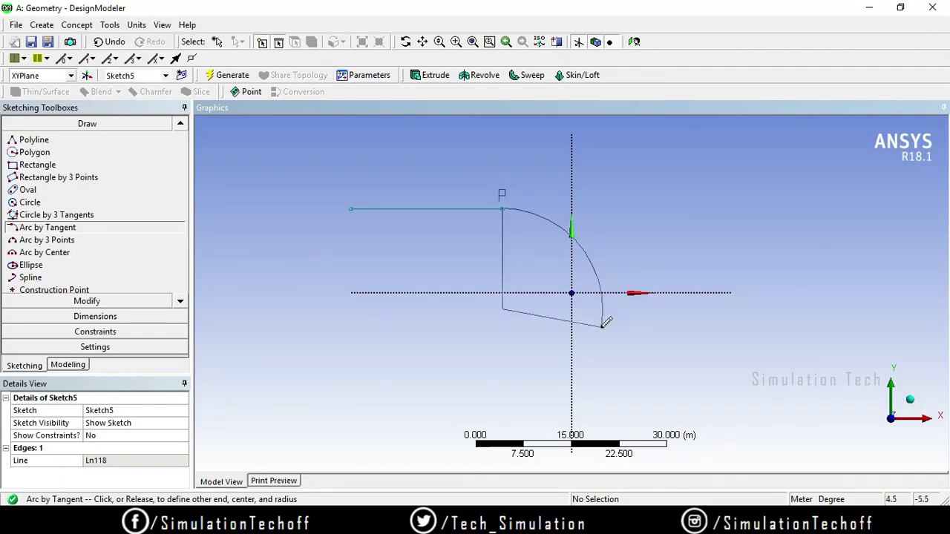
{"action": "left_click", "coordinate": [601, 326]}
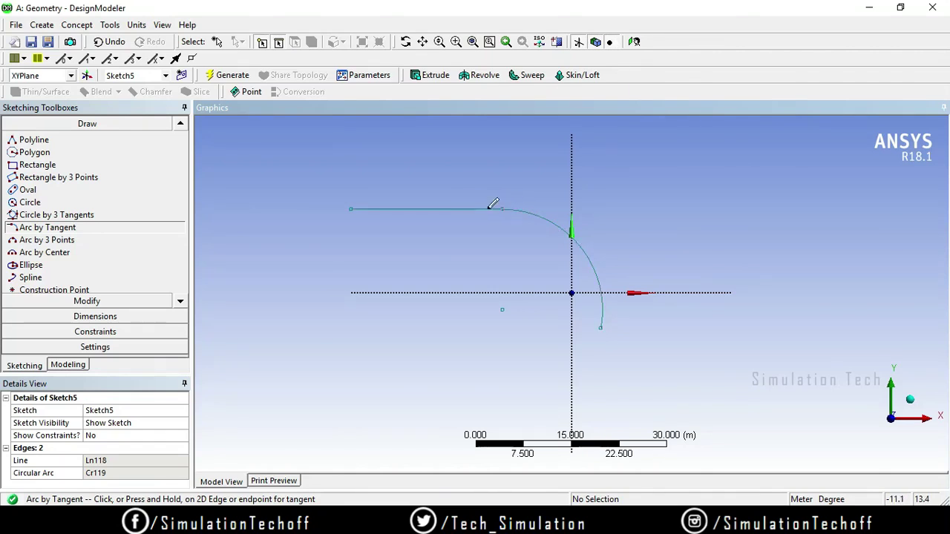
{"action": "left_click", "coordinate": [72, 245]}
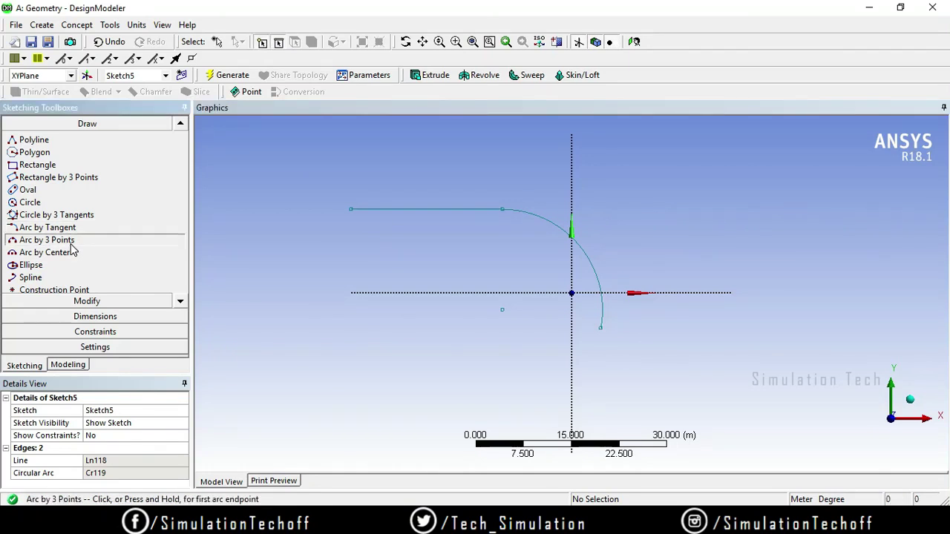
Draw three-point arc Cr120 right of the origin, curving down to the X axis
{"action": "left_click", "coordinate": [693, 197]}
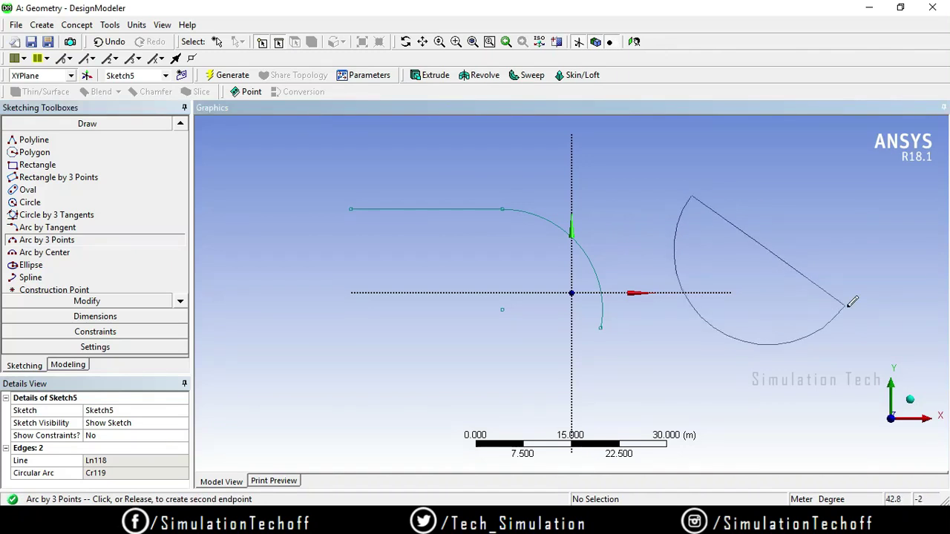
{"action": "left_click", "coordinate": [846, 307]}
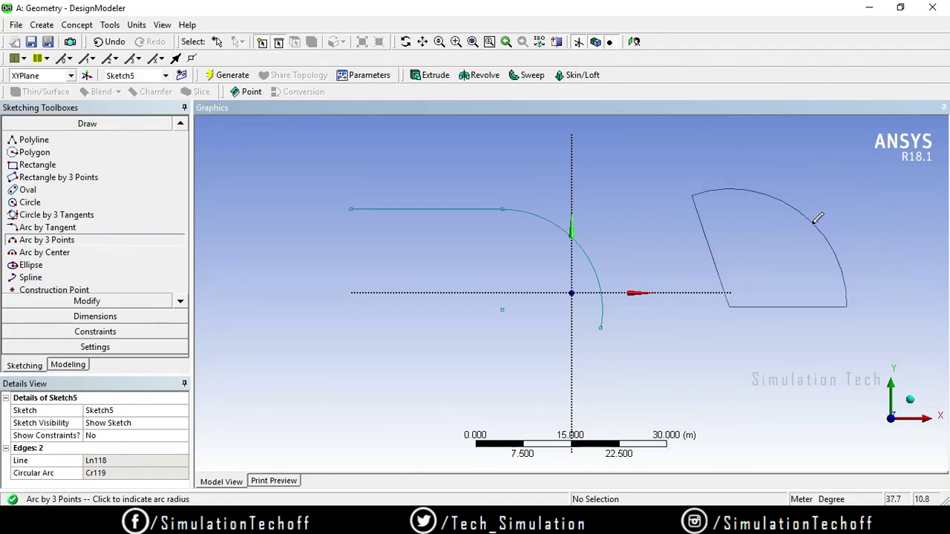
{"action": "left_click", "coordinate": [841, 275]}
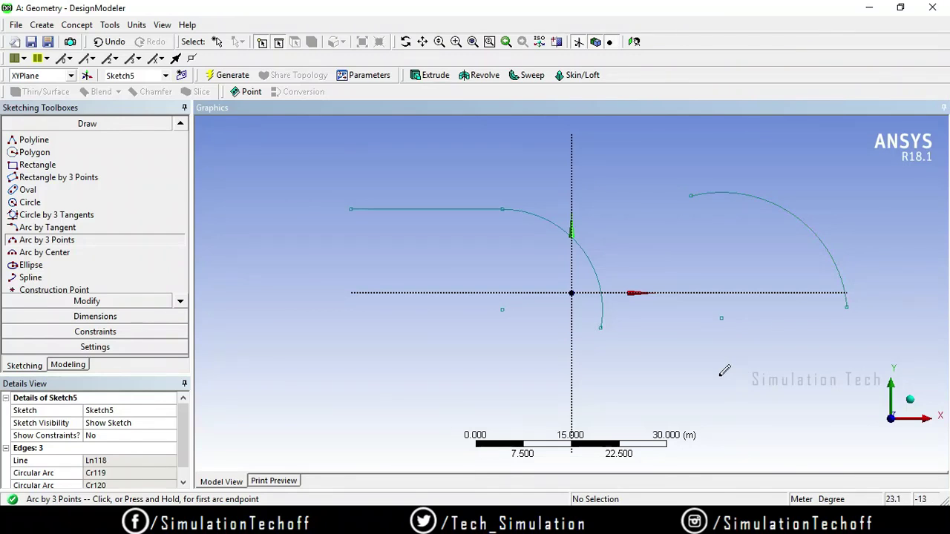
{"action": "scroll", "coordinate": [720, 326], "scroll_direction": "down", "scroll_amount": 1}
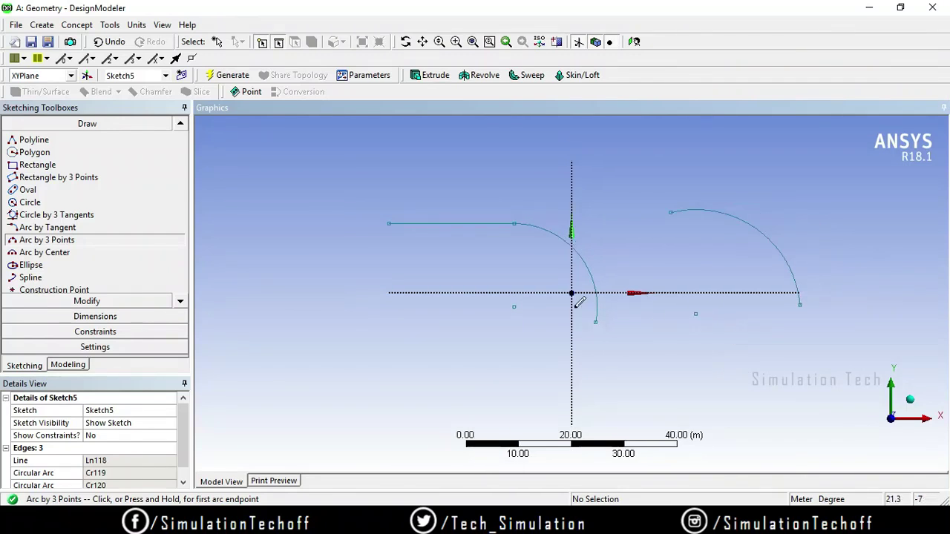
Draw a centre-point arc left of the origin, sweeping from above the axis down-left
{"action": "left_click", "coordinate": [45, 254]}
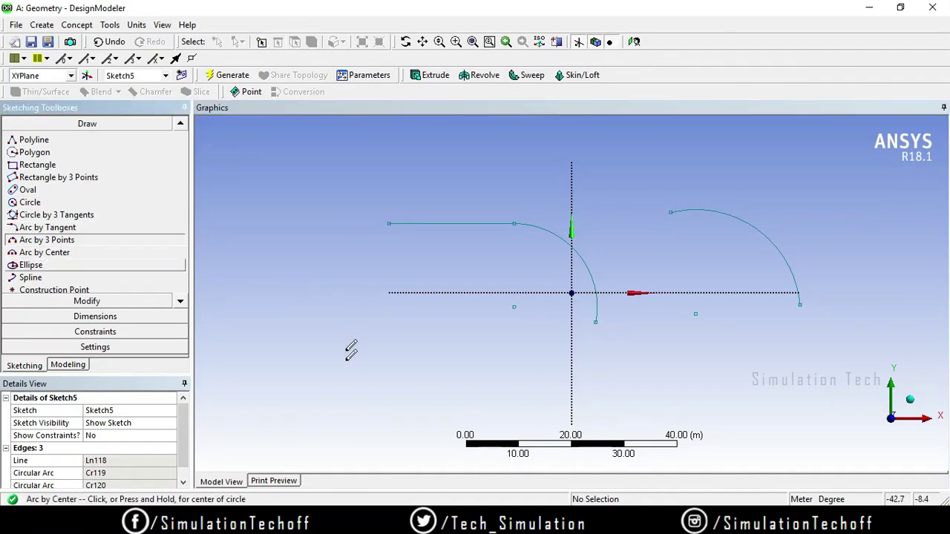
{"action": "left_click", "coordinate": [402, 362]}
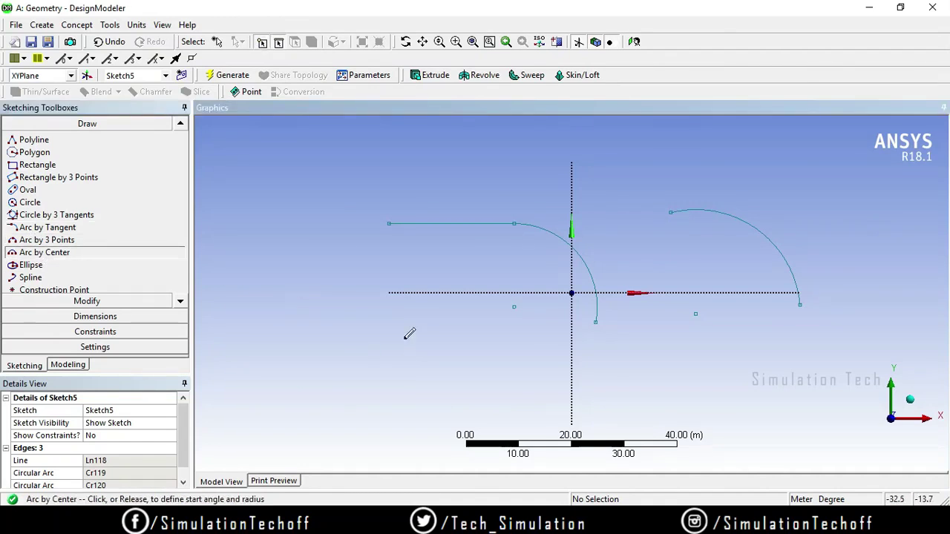
{"action": "left_click", "coordinate": [441, 256]}
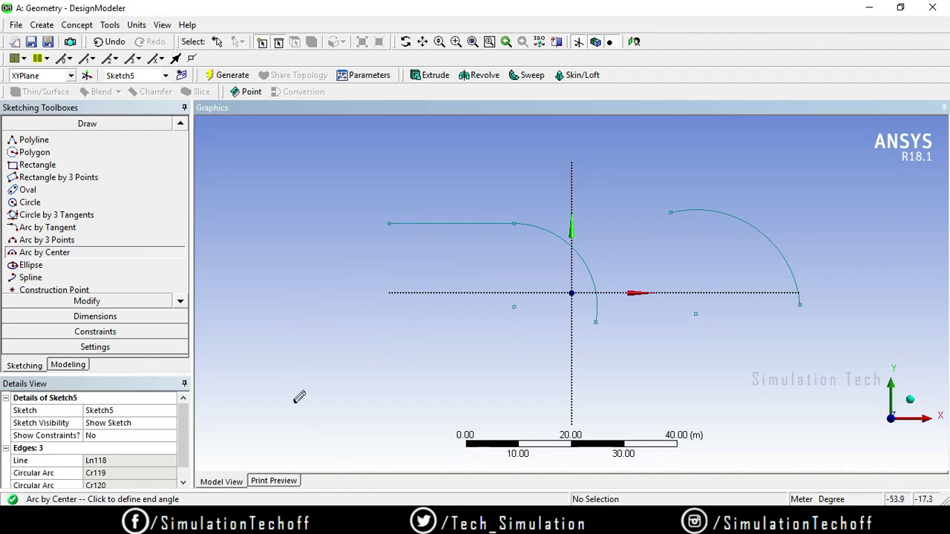
{"action": "left_click", "coordinate": [330, 408]}
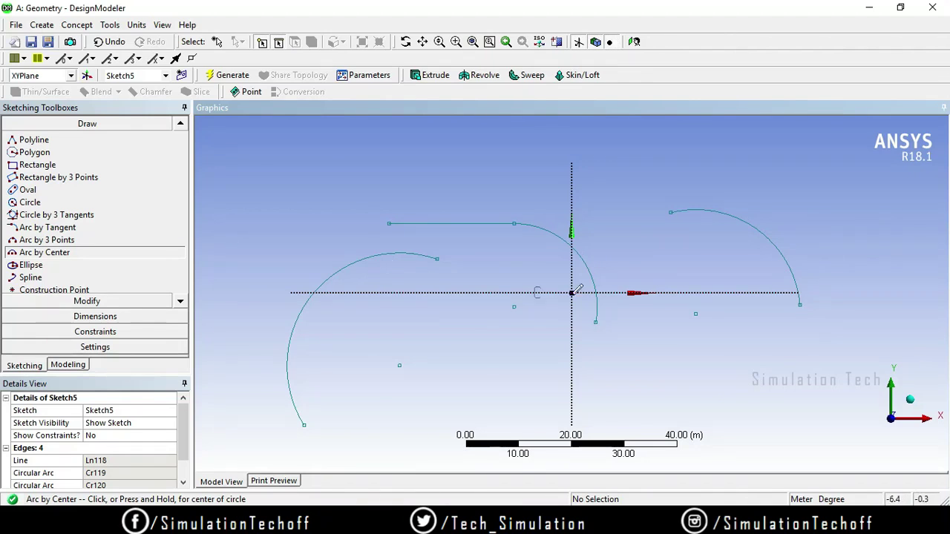
{"action": "scroll", "coordinate": [609, 236], "scroll_direction": "down", "scroll_amount": 1}
{"action": "scroll", "coordinate": [613, 231], "scroll_direction": "down", "scroll_amount": 2}
{"action": "middle_click_drag", "start_coordinate": [552, 255], "coordinate": [543, 250], "text": "ctrl"}
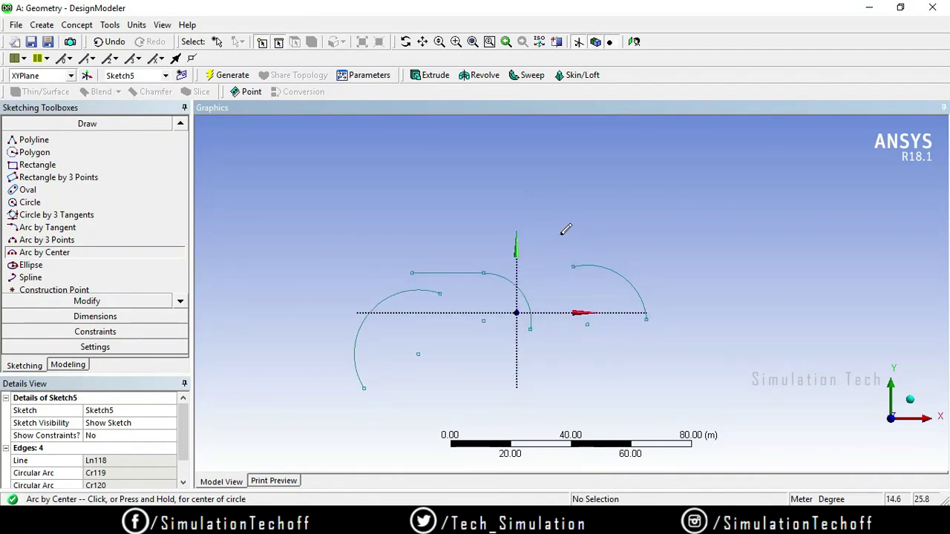
{"action": "left_click", "coordinate": [50, 269]}
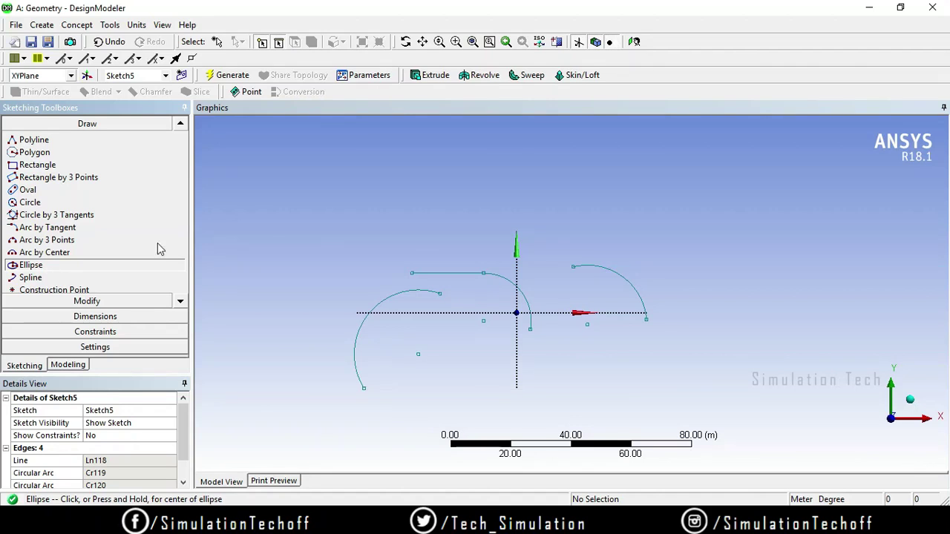
Draw a wide ellipse centred above the origin, slightly right of the Y axis
{"action": "left_click", "coordinate": [631, 197]}
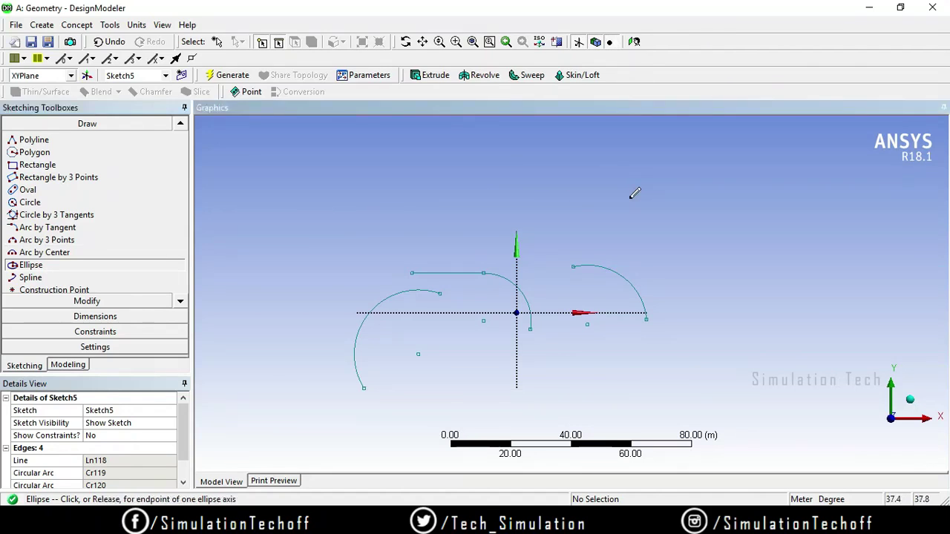
{"action": "left_click", "coordinate": [735, 191]}
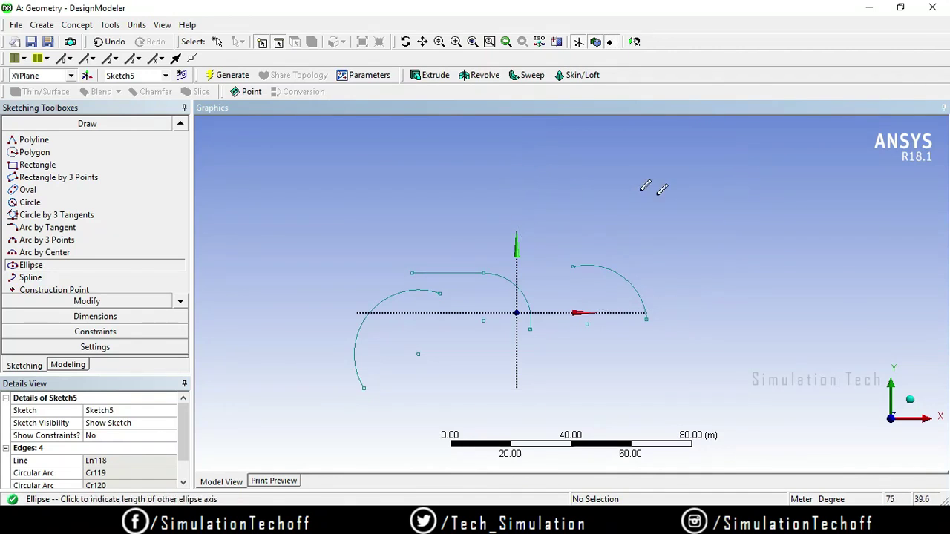
{"action": "left_click", "coordinate": [630, 139]}
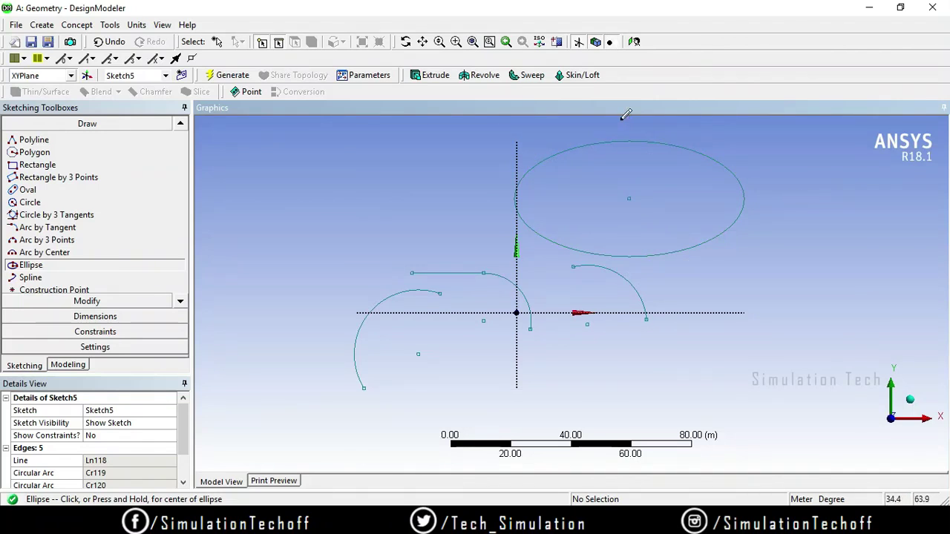
Draw an open wavy spline of seven vertices from the left, through the ellipse, to the right
{"action": "left_click", "coordinate": [32, 283]}
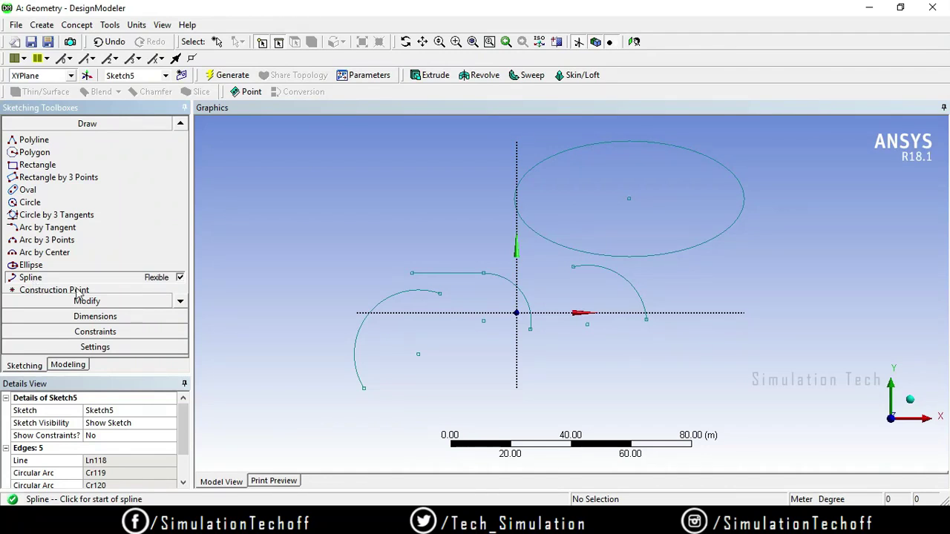
{"action": "left_click", "coordinate": [250, 255]}
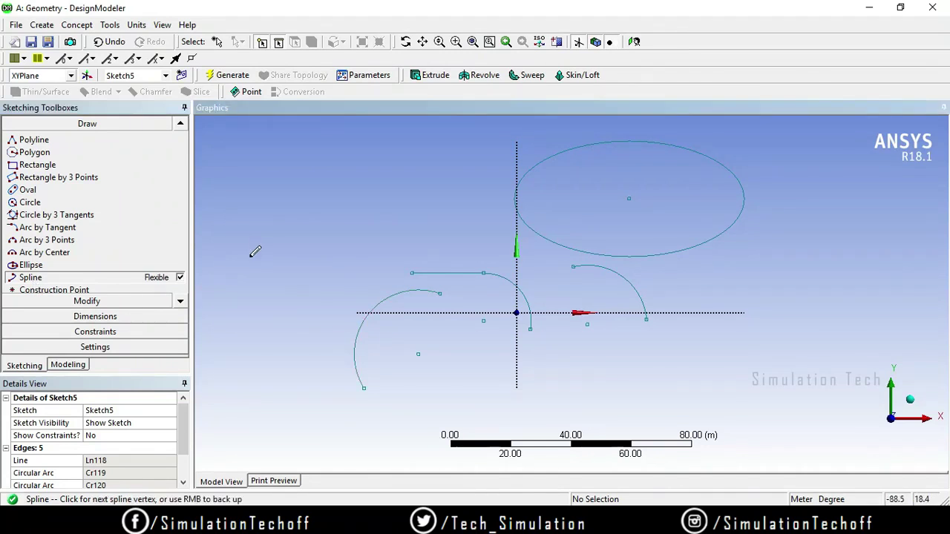
{"action": "left_click", "coordinate": [297, 200]}
{"action": "left_click", "coordinate": [368, 267]}
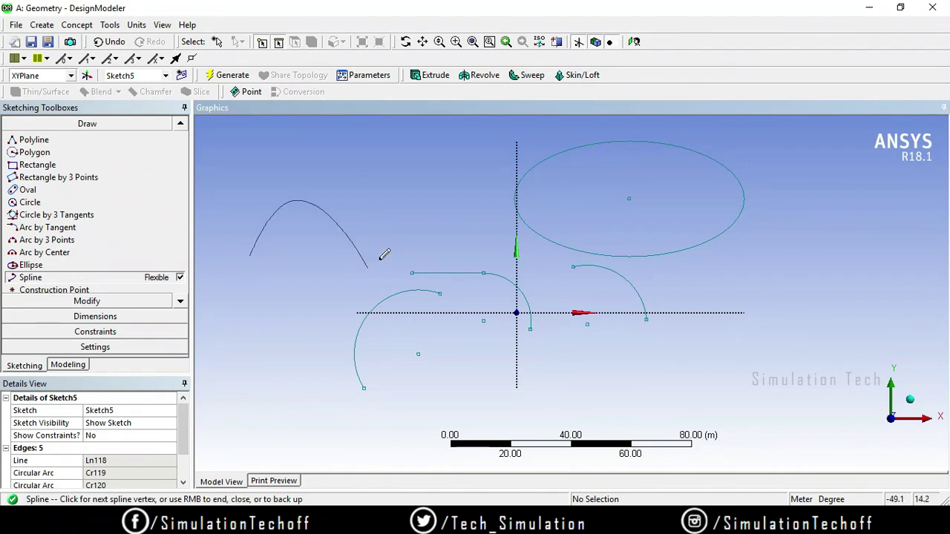
{"action": "left_click", "coordinate": [413, 203]}
{"action": "left_click", "coordinate": [513, 178]}
{"action": "left_click", "coordinate": [635, 234]}
{"action": "left_click", "coordinate": [738, 180]}
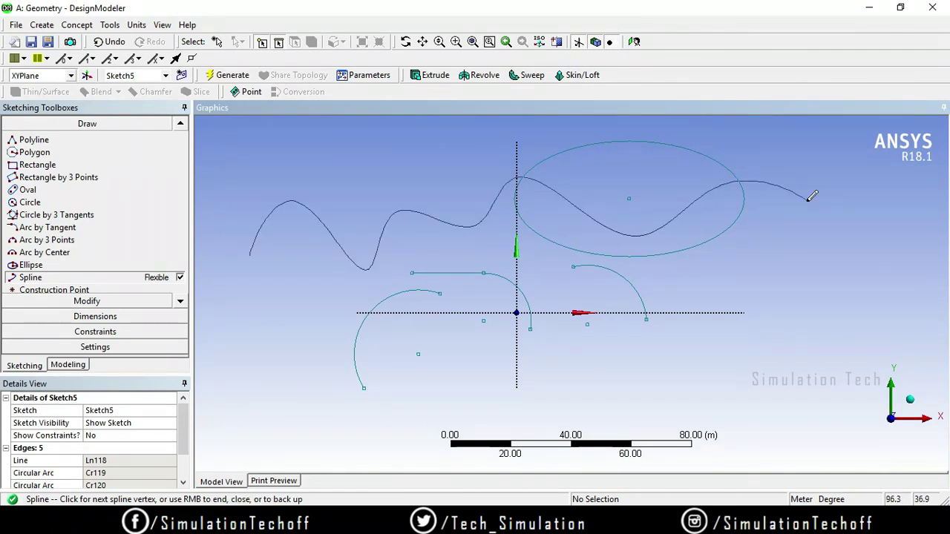
{"action": "key", "text": "Escape"}
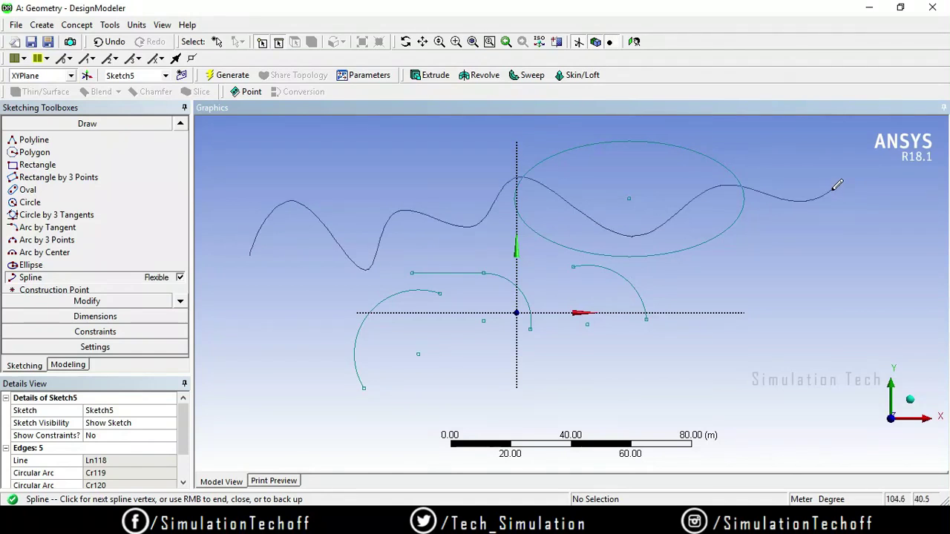
{"action": "right_click", "coordinate": [832, 191]}
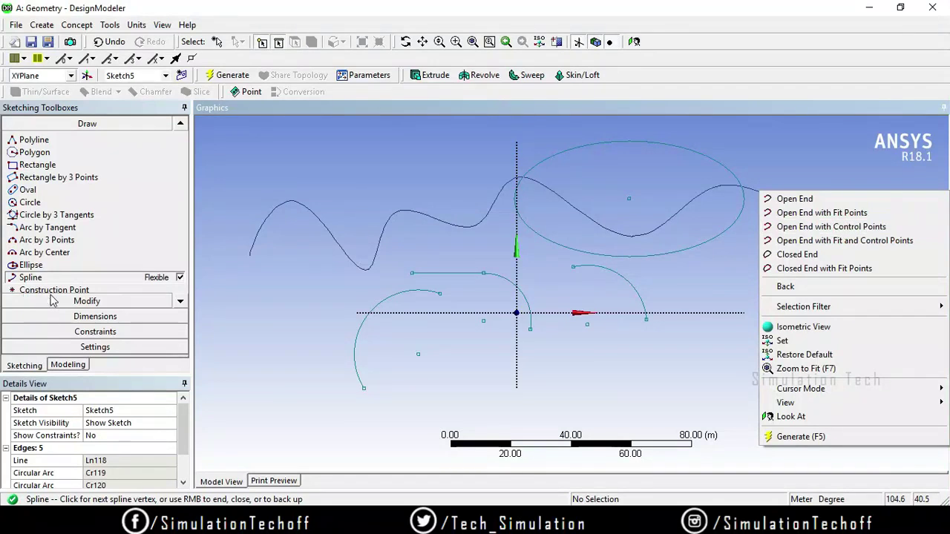
{"action": "left_click", "coordinate": [836, 203]}
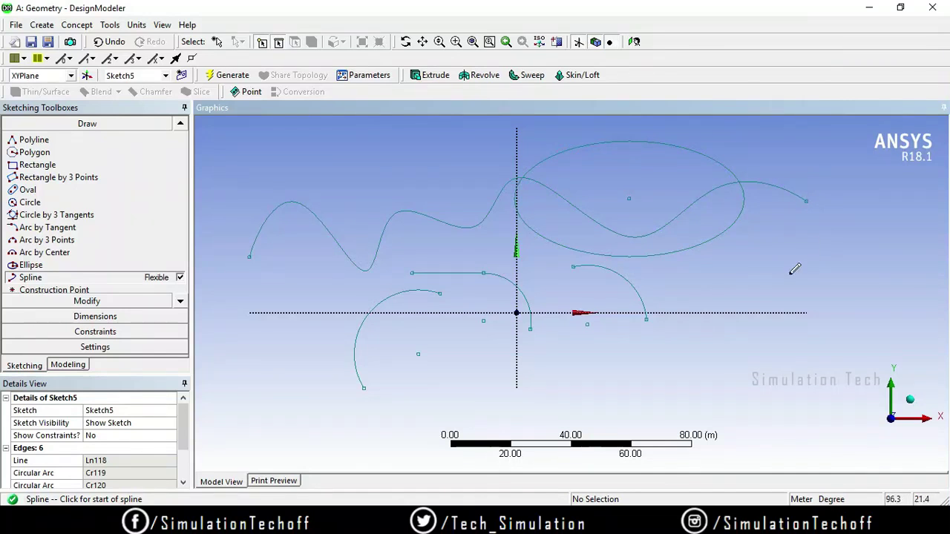
Draw a closed wavy spline through four vertices at the lower right of the sketch
{"action": "left_click", "coordinate": [675, 387]}
{"action": "left_click", "coordinate": [720, 327]}
{"action": "left_click", "coordinate": [776, 376]}
{"action": "left_click", "coordinate": [836, 275]}
{"action": "key", "text": "Escape"}
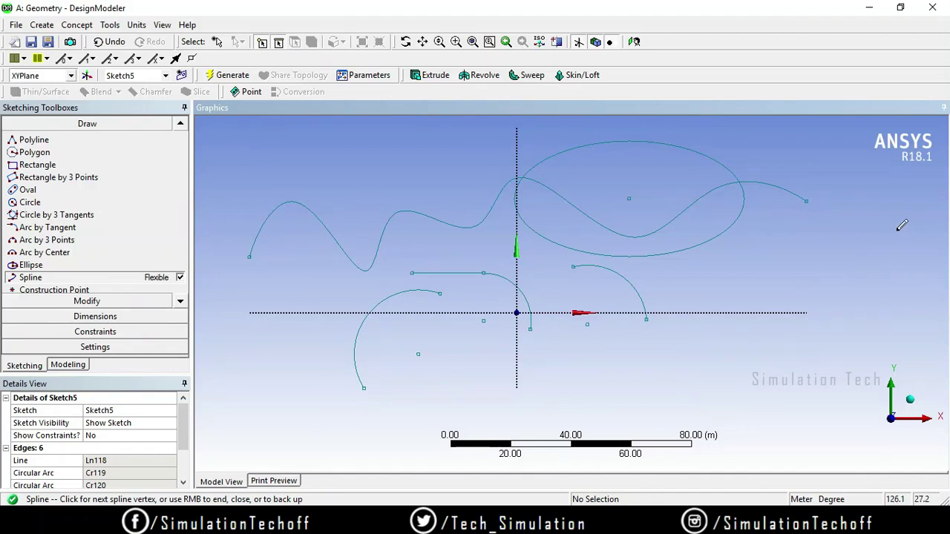
{"action": "right_click", "coordinate": [897, 232]}
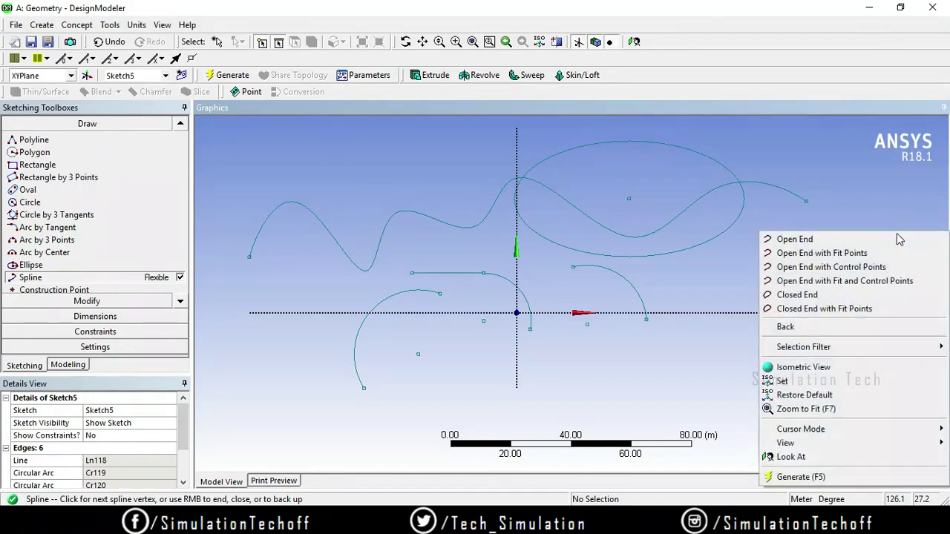
{"action": "left_click", "coordinate": [882, 294]}
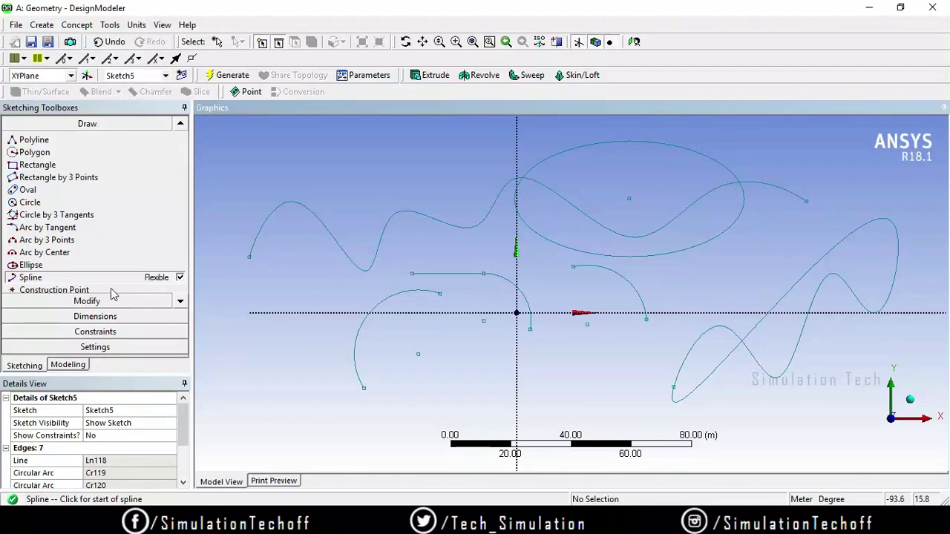
Place construction points at the upper left, along the top, and left of the splines
{"action": "left_click", "coordinate": [179, 303]}
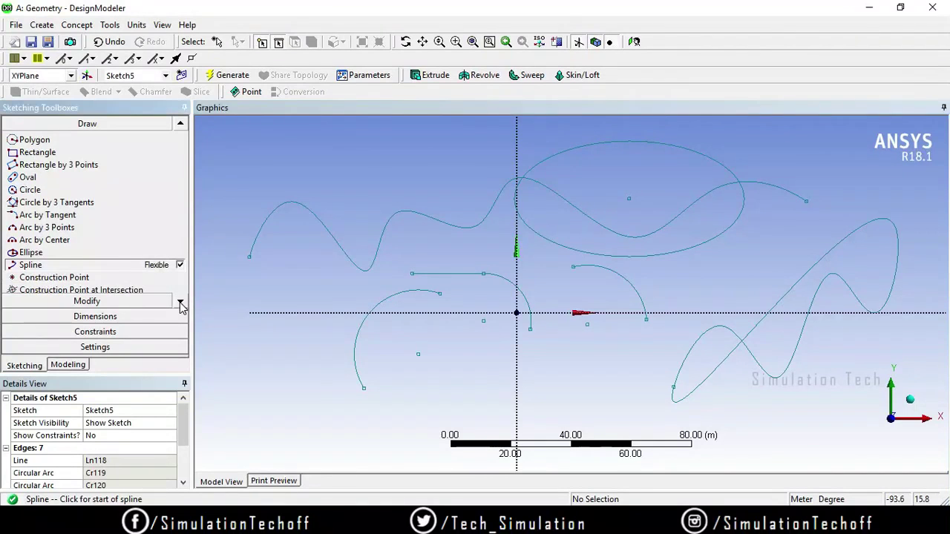
{"action": "left_click", "coordinate": [179, 302]}
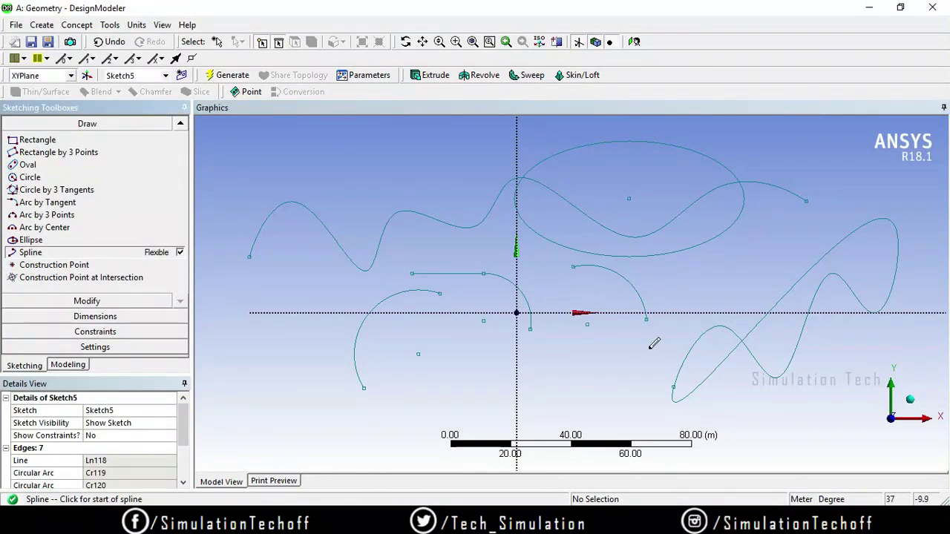
{"action": "mouse_move", "coordinate": [388, 297]}
{"action": "middle_mouse_down", "text": "ctrl"}
{"action": "mouse_move", "coordinate": [524, 327]}
{"action": "mouse_move", "coordinate": [447, 349]}
{"action": "middle_mouse_up", "text": "ctrl"}
{"action": "scroll", "coordinate": [447, 349], "scroll_direction": "down", "scroll_amount": 3}
{"action": "middle_click_drag", "start_coordinate": [509, 314], "coordinate": [515, 337], "text": "ctrl"}
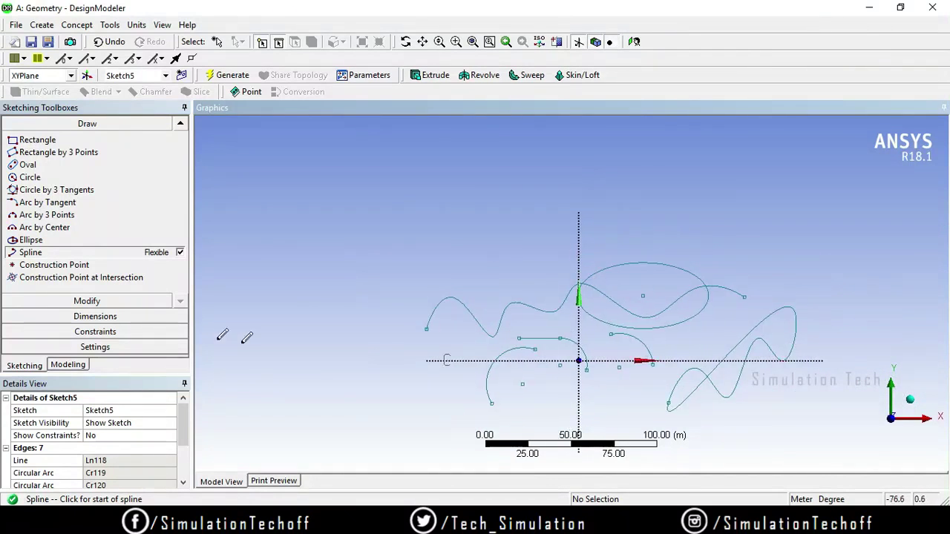
{"action": "left_click", "coordinate": [73, 269]}
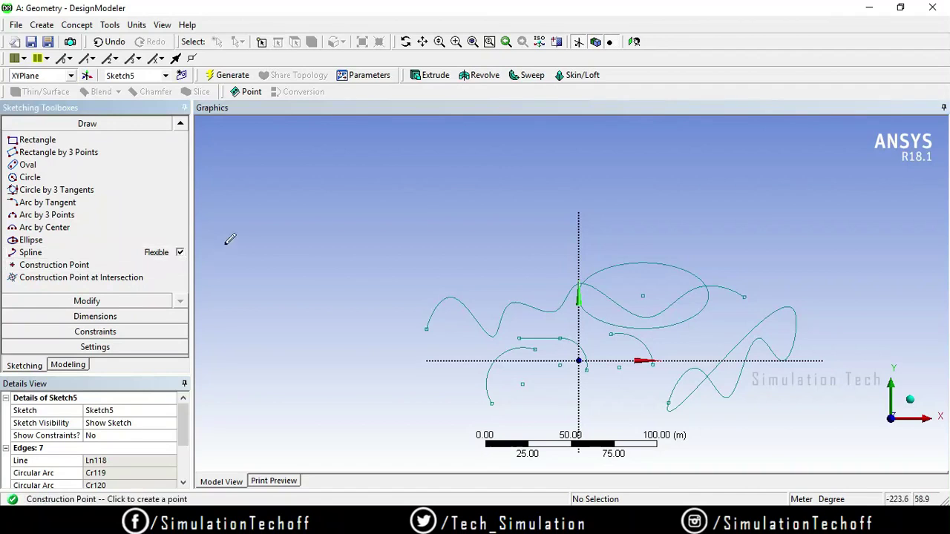
{"action": "left_click", "coordinate": [258, 207]}
{"action": "left_click", "coordinate": [362, 167]}
{"action": "left_click", "coordinate": [508, 169]}
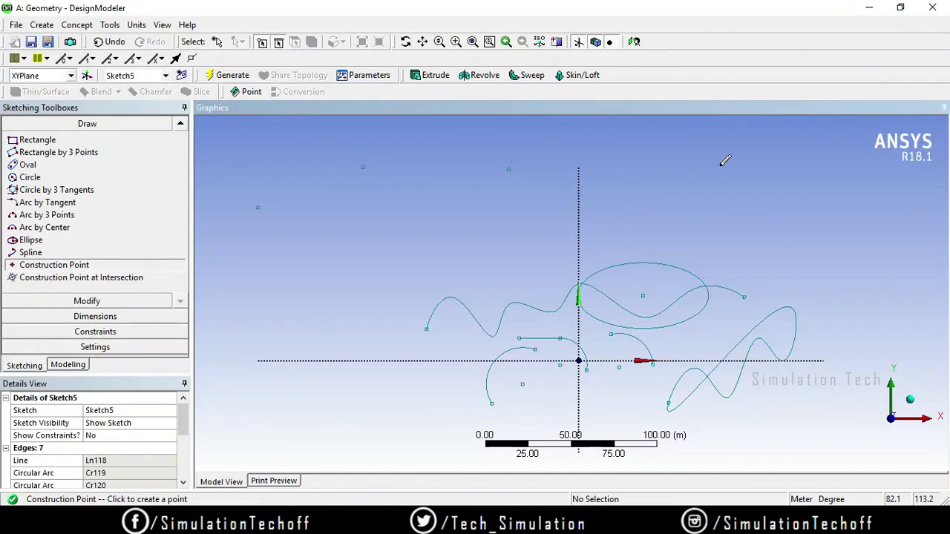
{"action": "left_click", "coordinate": [391, 284]}
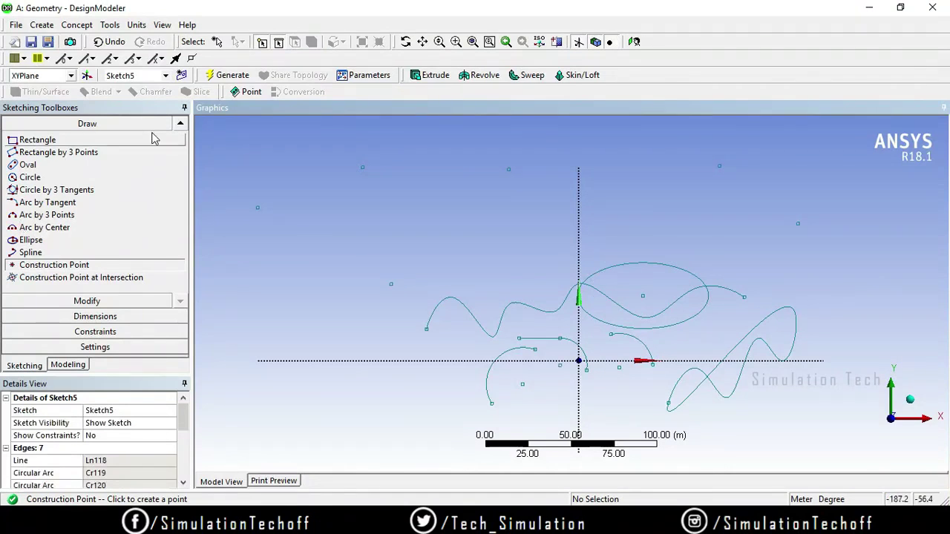
{"action": "left_click", "coordinate": [182, 125]}
Draw an open zigzag polyline from the far-left point through the scattered points to the far-right point
{"action": "left_click", "coordinate": [182, 125]}
{"action": "left_click", "coordinate": [182, 125]}
{"action": "left_click", "coordinate": [182, 125]}
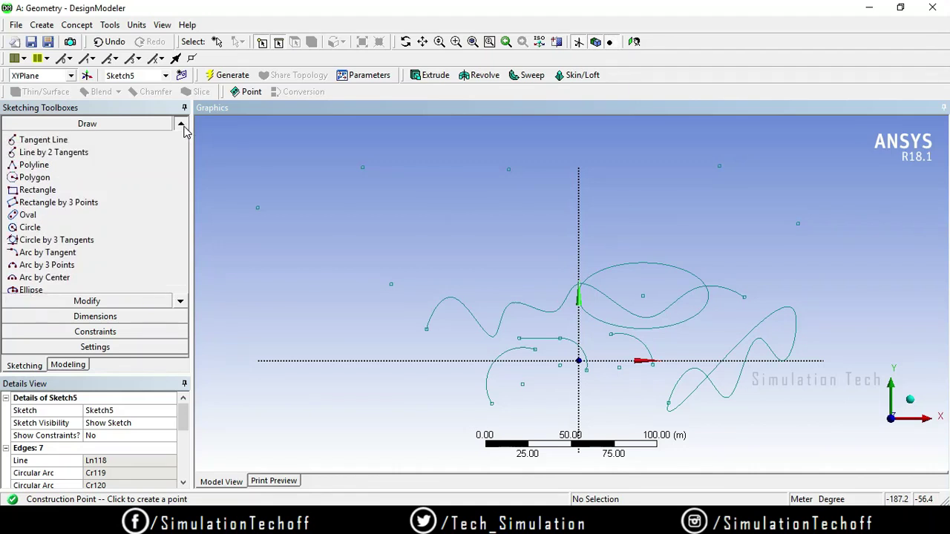
{"action": "left_click", "coordinate": [182, 125]}
{"action": "left_click", "coordinate": [100, 140]}
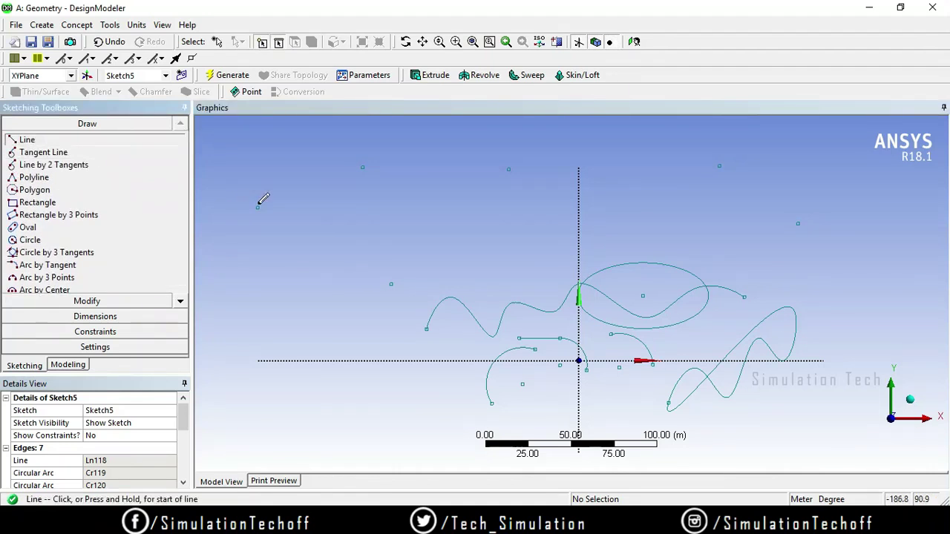
{"action": "left_click", "coordinate": [70, 179]}
{"action": "left_click", "coordinate": [259, 207]}
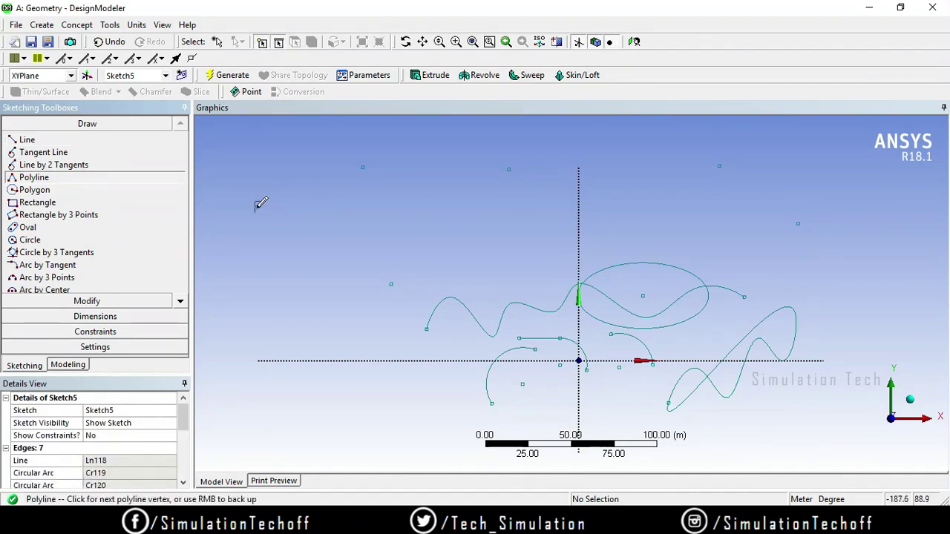
{"action": "left_click", "coordinate": [363, 167]}
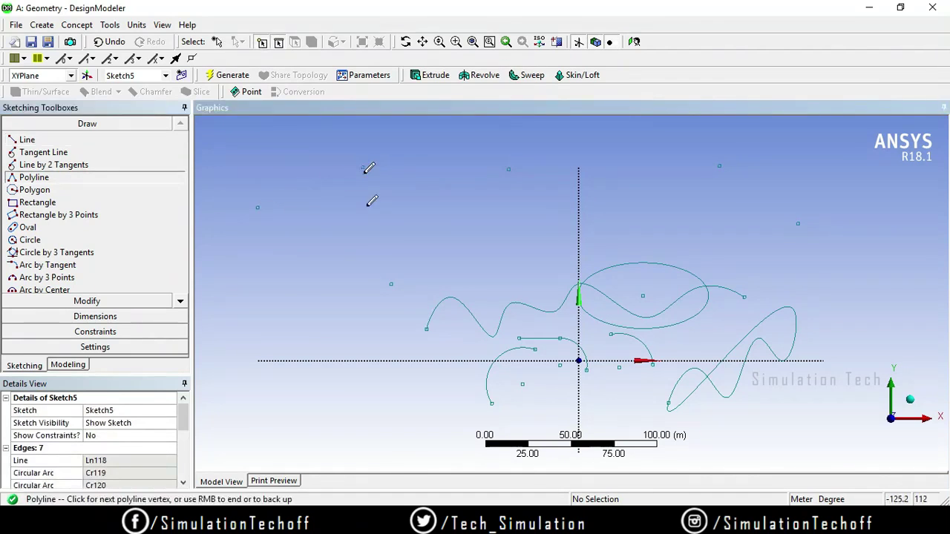
{"action": "left_click", "coordinate": [508, 170]}
{"action": "left_click", "coordinate": [580, 170]}
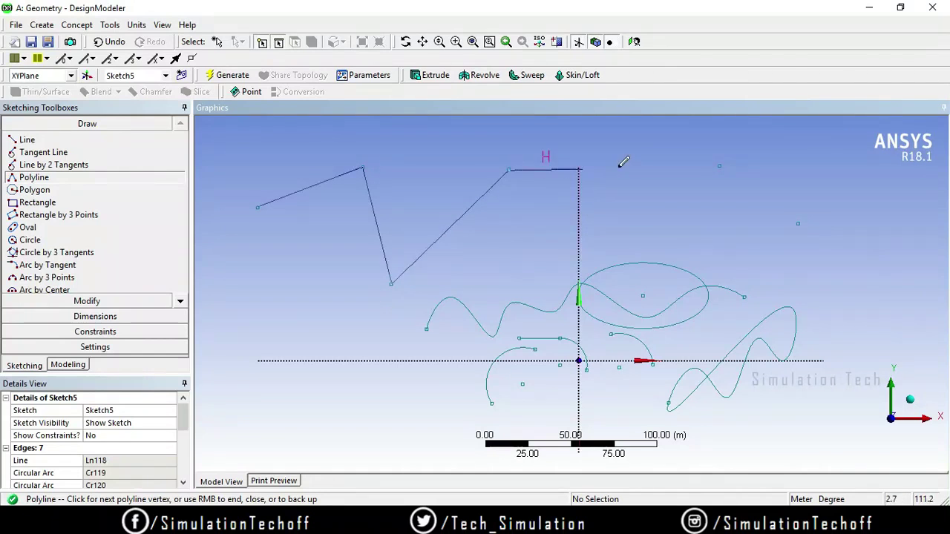
{"action": "left_click", "coordinate": [720, 167]}
{"action": "left_click", "coordinate": [799, 222]}
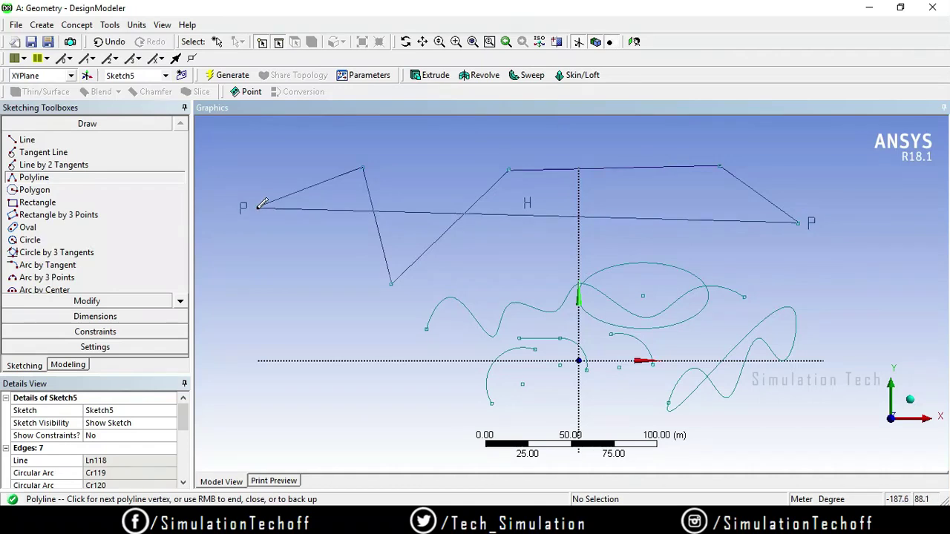
{"action": "right_click", "coordinate": [466, 272]}
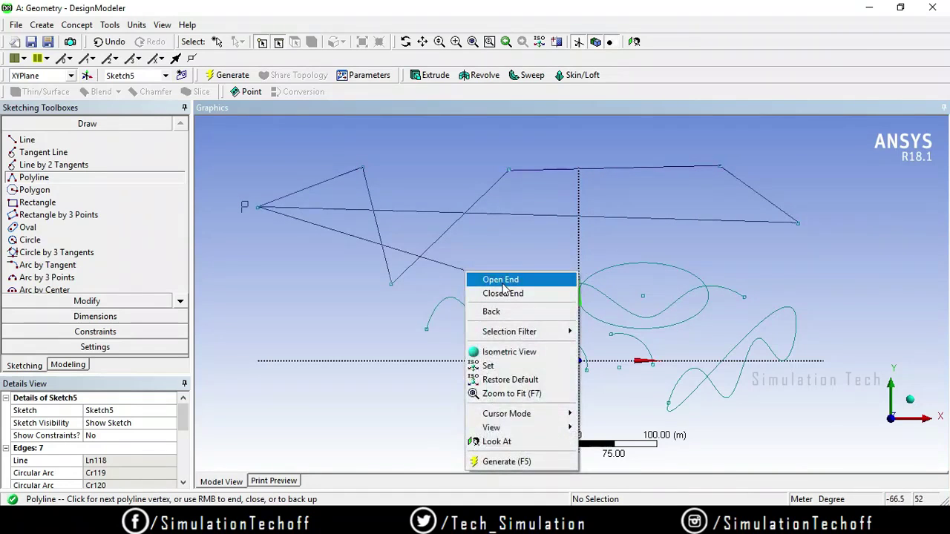
{"action": "left_click", "coordinate": [502, 281]}
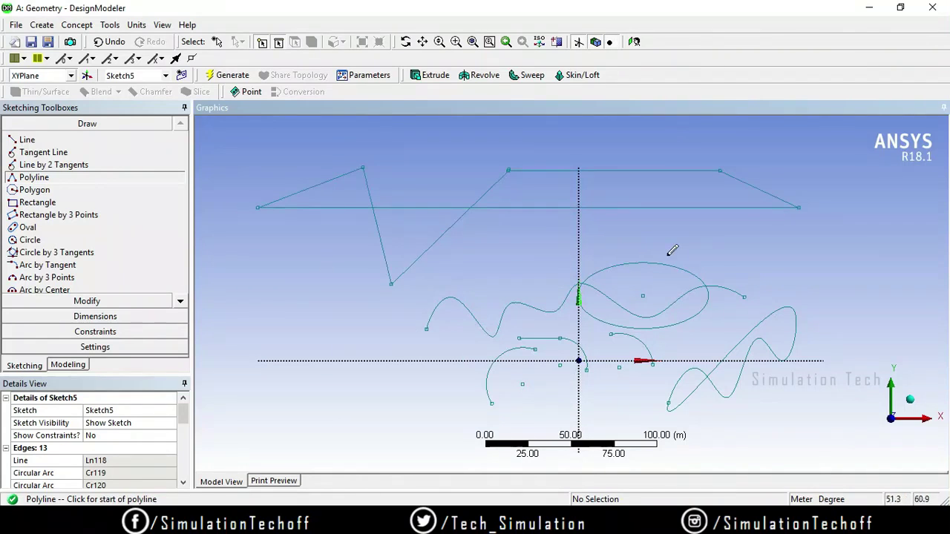
{"action": "left_click", "coordinate": [180, 303]}
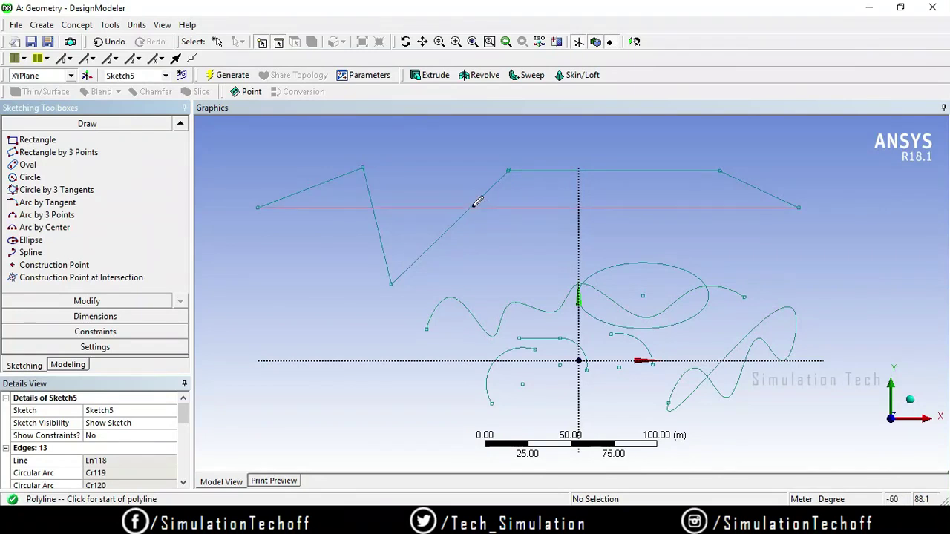
{"action": "right_click_drag", "start_coordinate": [512, 245], "coordinate": [482, 193]}
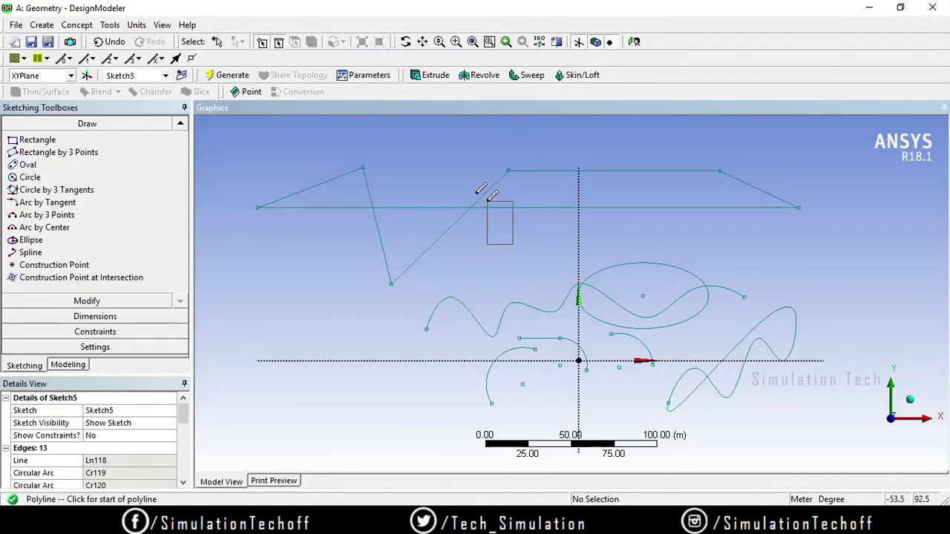
{"action": "scroll", "coordinate": [605, 254], "scroll_direction": "down", "scroll_amount": 5}
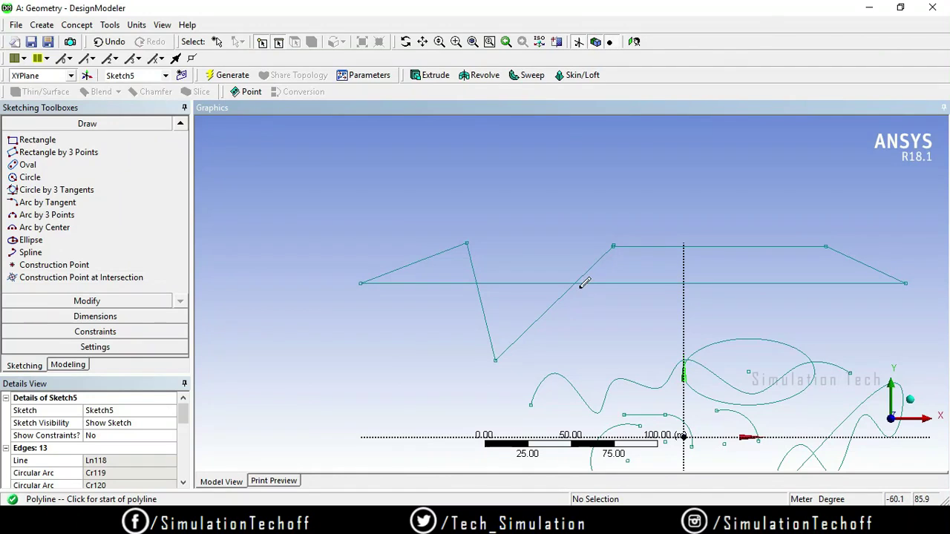
Place construction points where the slanted and steep polyline edges cross the horizontal edge
{"action": "left_click", "coordinate": [69, 278]}
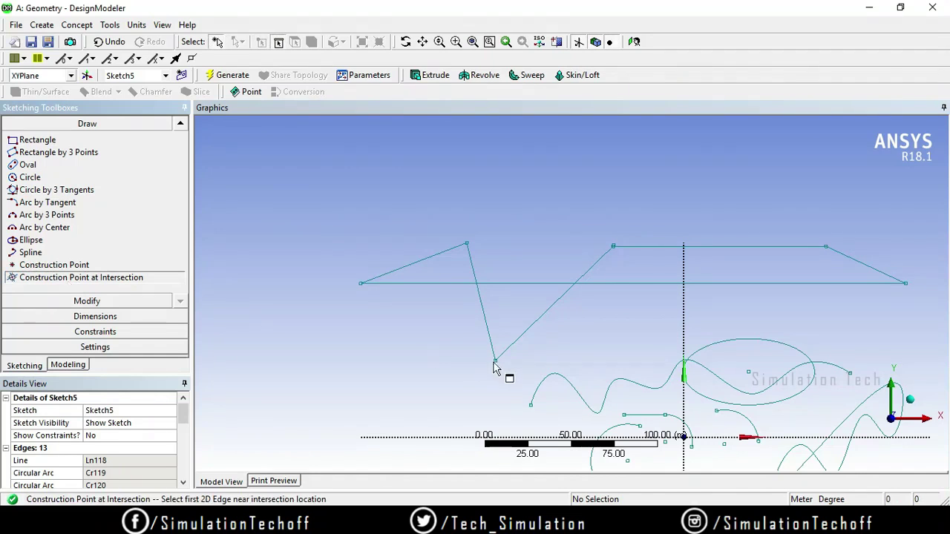
{"action": "left_click", "coordinate": [544, 324]}
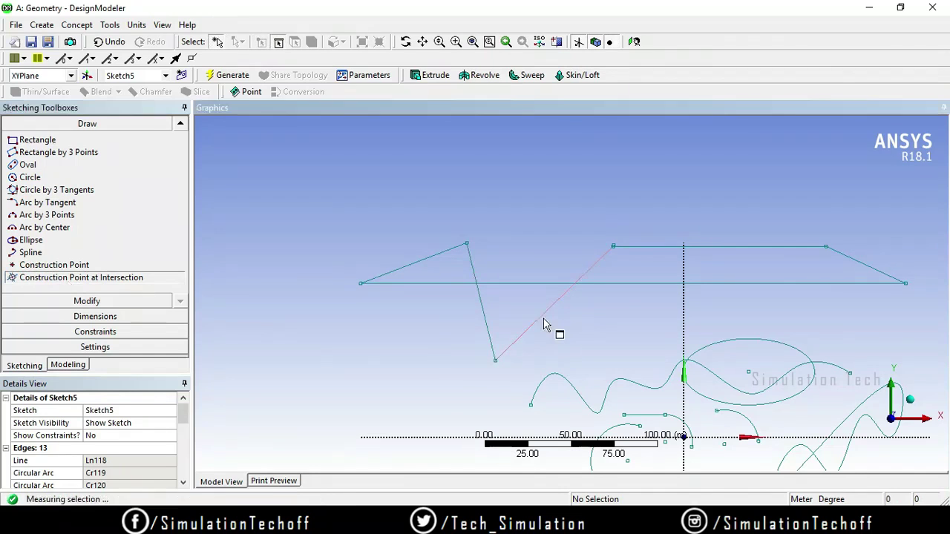
{"action": "left_click", "coordinate": [608, 284]}
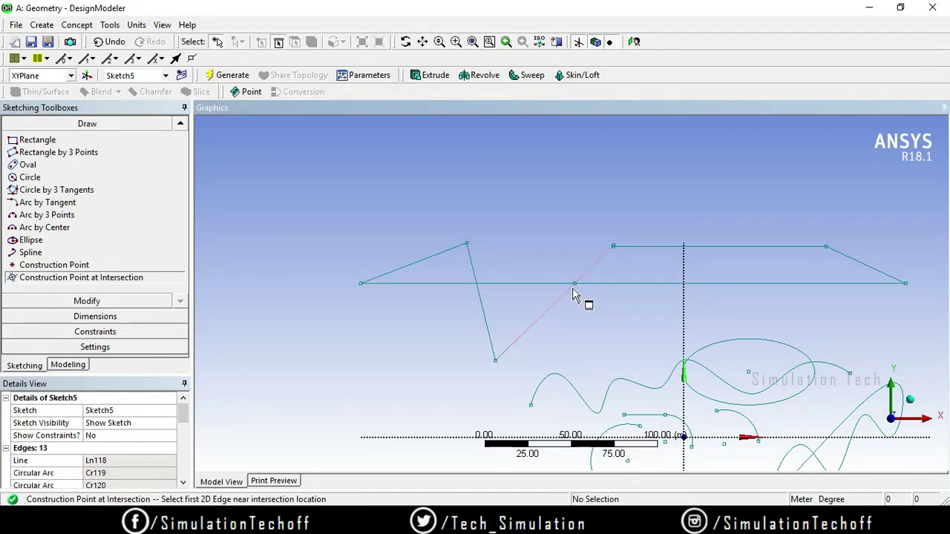
{"action": "scroll", "coordinate": [576, 293], "scroll_direction": "up", "scroll_amount": 5}
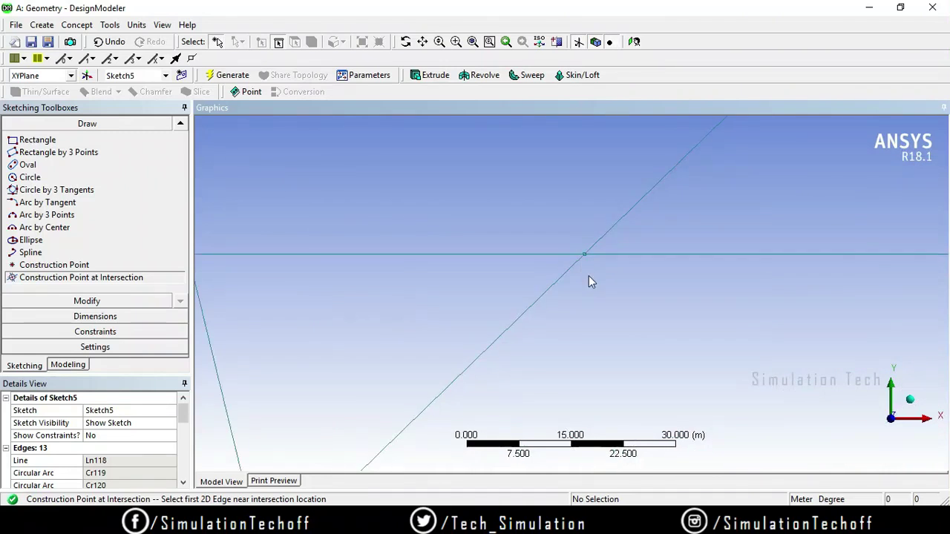
{"action": "scroll", "coordinate": [571, 289], "scroll_direction": "down", "scroll_amount": 3}
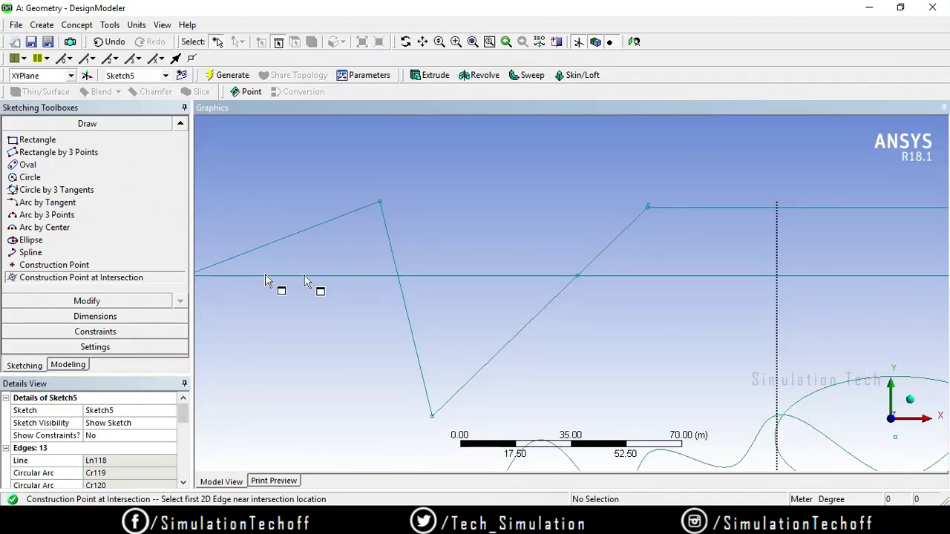
{"action": "left_click", "coordinate": [392, 250]}
{"action": "left_click", "coordinate": [418, 277]}
{"action": "scroll", "coordinate": [589, 373], "scroll_direction": "down", "scroll_amount": 2}
{"action": "scroll", "coordinate": [646, 335], "scroll_direction": "up", "scroll_amount": 3}
Place a construction point where the ellipse crosses the spline
{"action": "middle_click_drag", "start_coordinate": [802, 357], "coordinate": [568, 302], "text": "ctrl"}
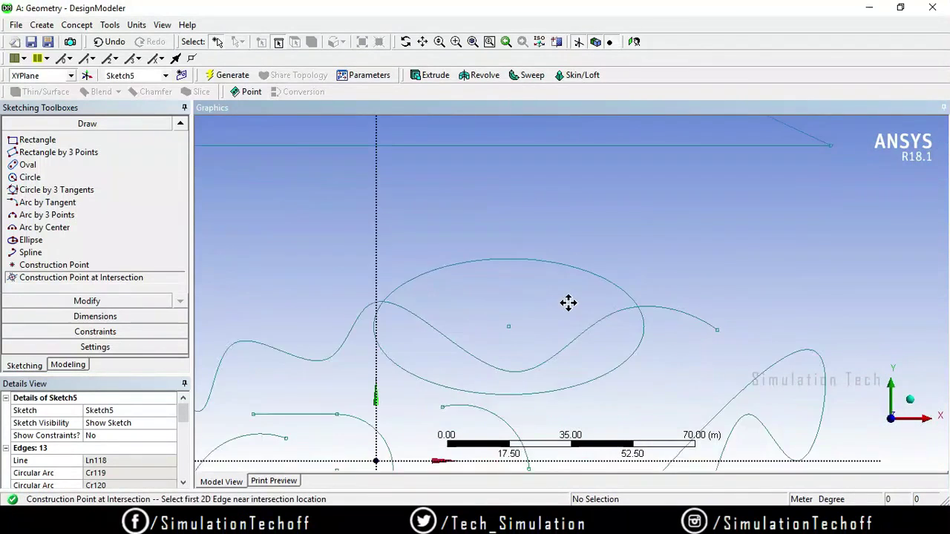
{"action": "scroll", "coordinate": [568, 302], "scroll_direction": "up", "scroll_amount": 2}
{"action": "left_click", "coordinate": [604, 308]}
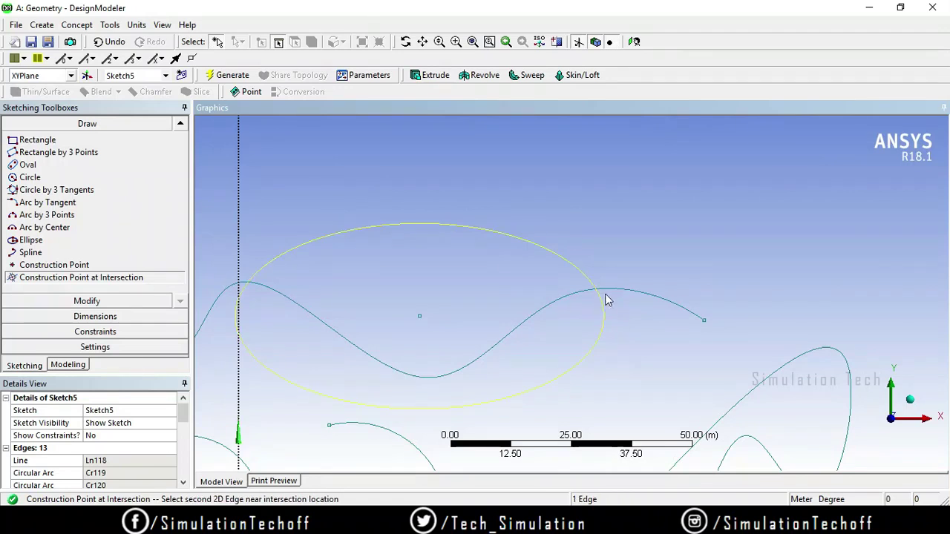
{"action": "left_click", "coordinate": [602, 296]}
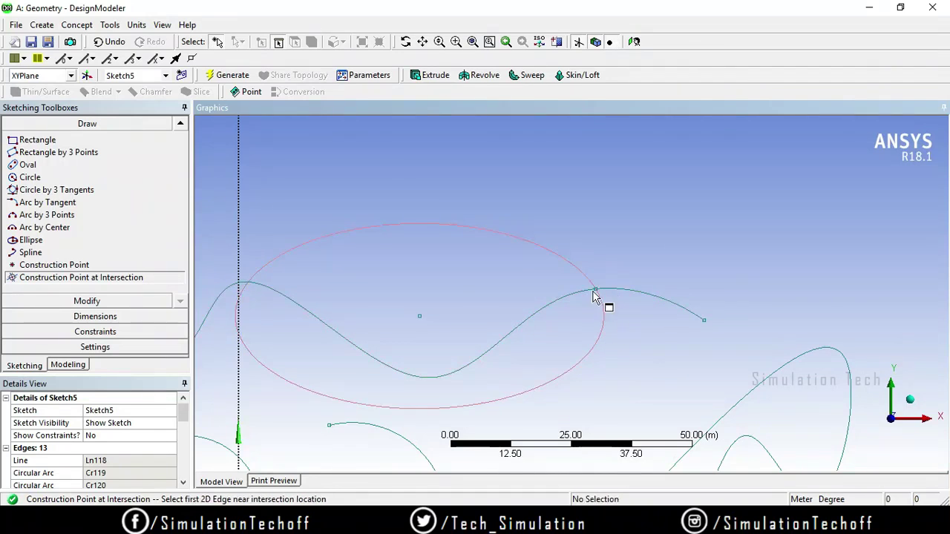
{"action": "left_click", "coordinate": [52, 179]}
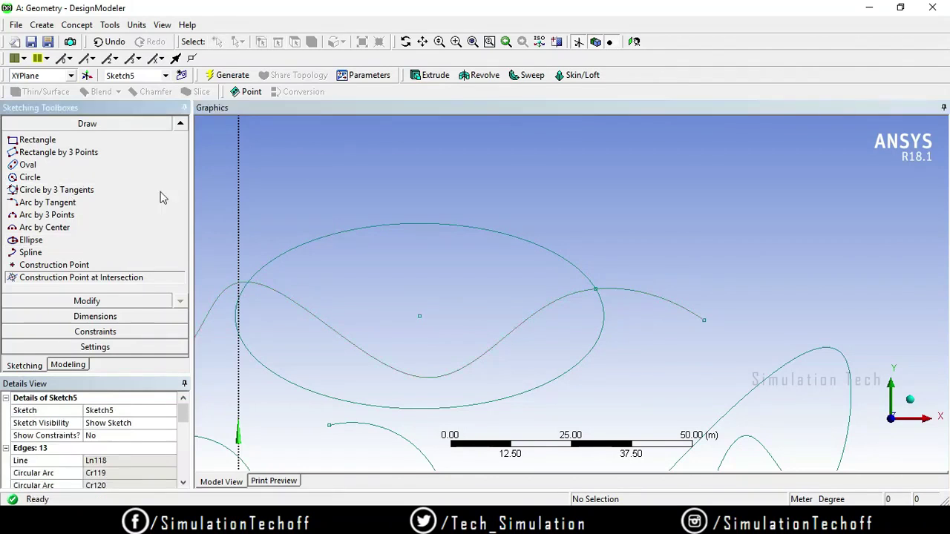
Draw circles centred on the ellipse–spline crossing and the upper-left polyline edge crossing
{"action": "left_click", "coordinate": [596, 289]}
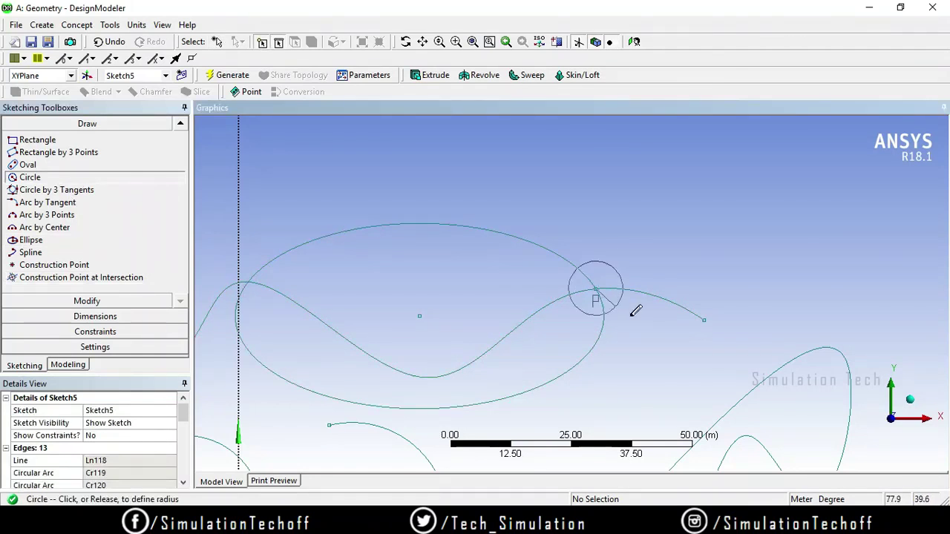
{"action": "left_click", "coordinate": [583, 349]}
{"action": "scroll", "coordinate": [573, 345], "scroll_direction": "down", "scroll_amount": 4}
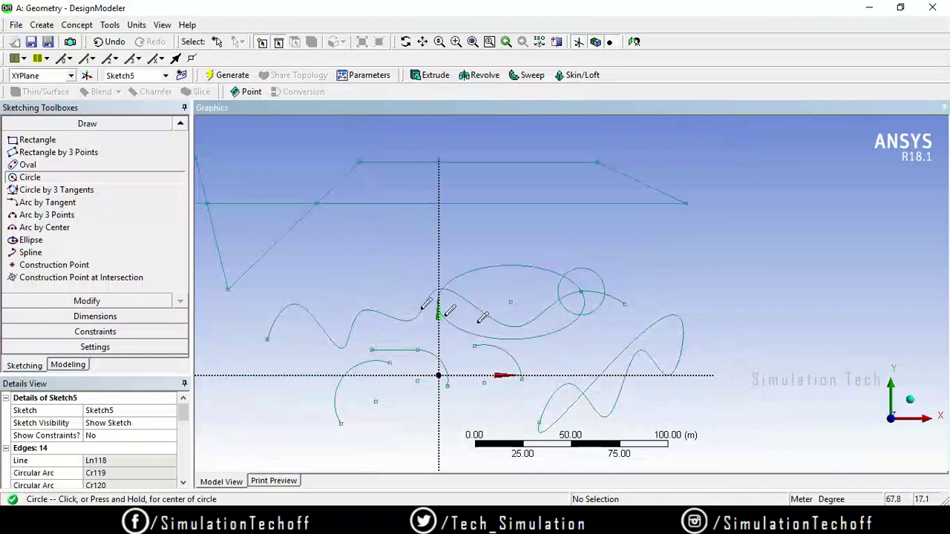
{"action": "left_click", "coordinate": [317, 203]}
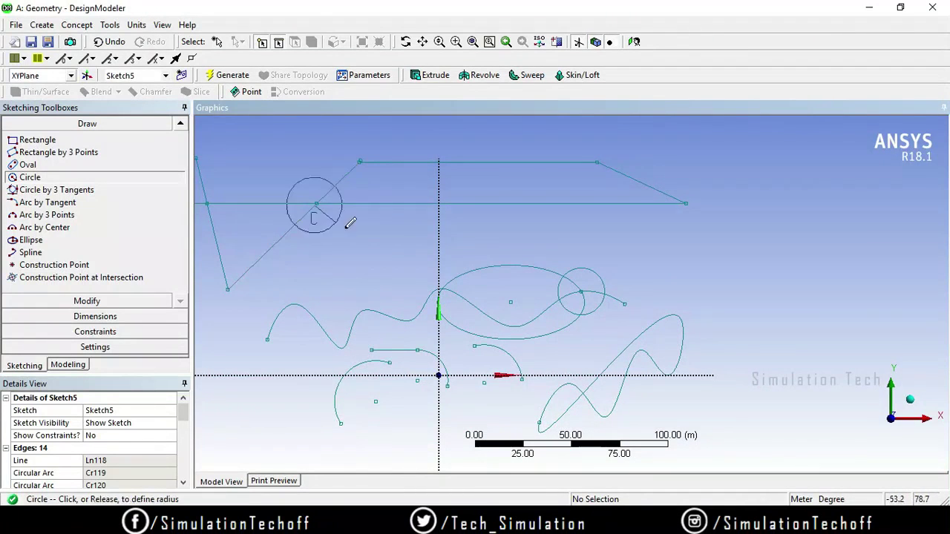
{"action": "left_click", "coordinate": [373, 226]}
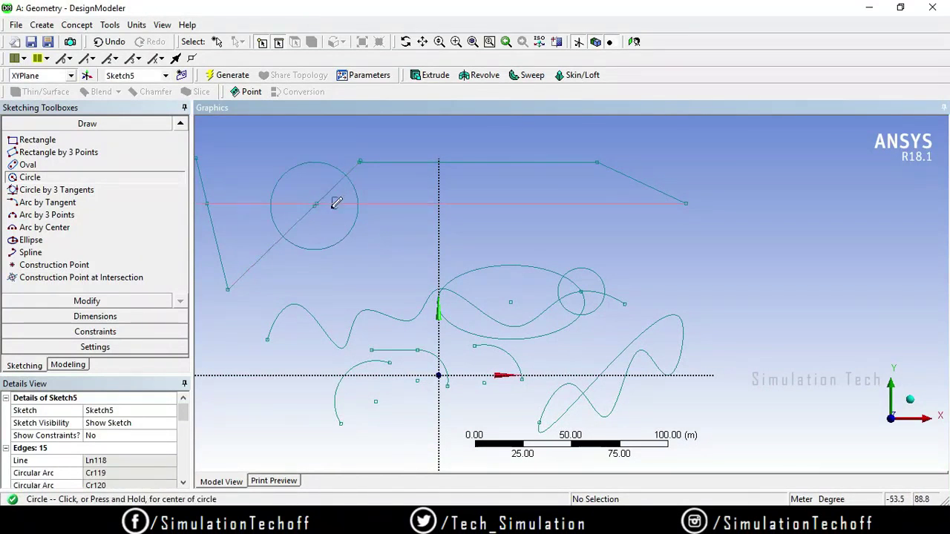